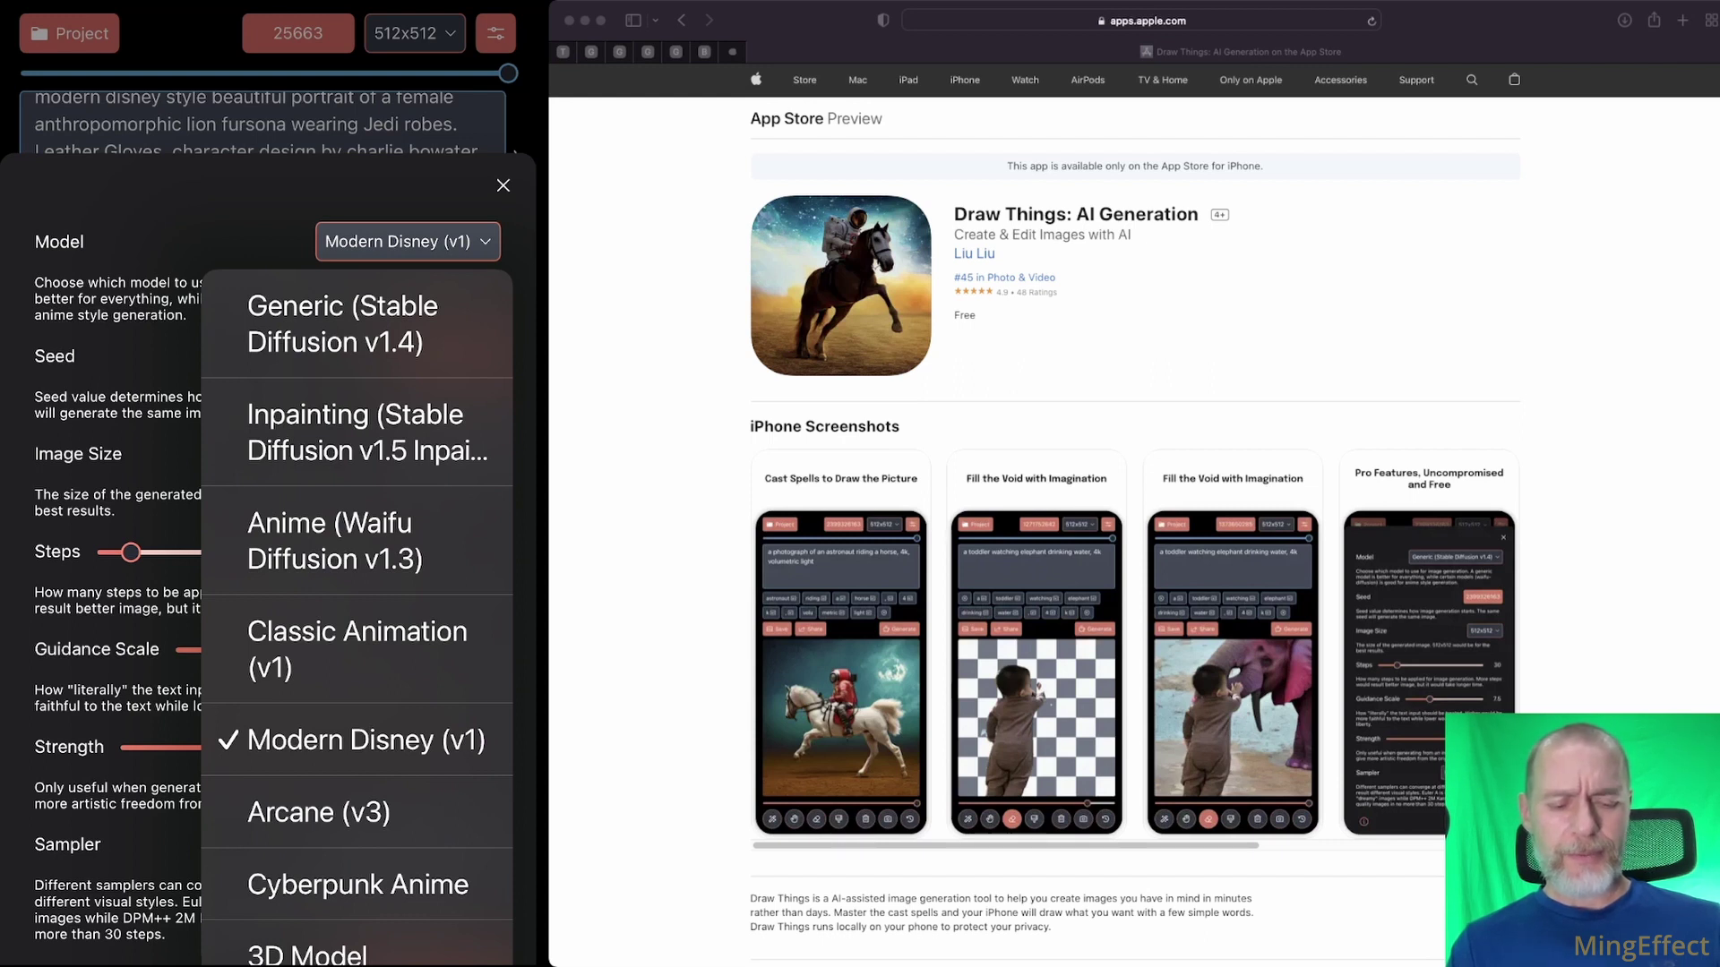
Try the Arcane (v3) and 3D Model (Redshift v1) models, then return to Modern Disney (v1)
click(318, 812)
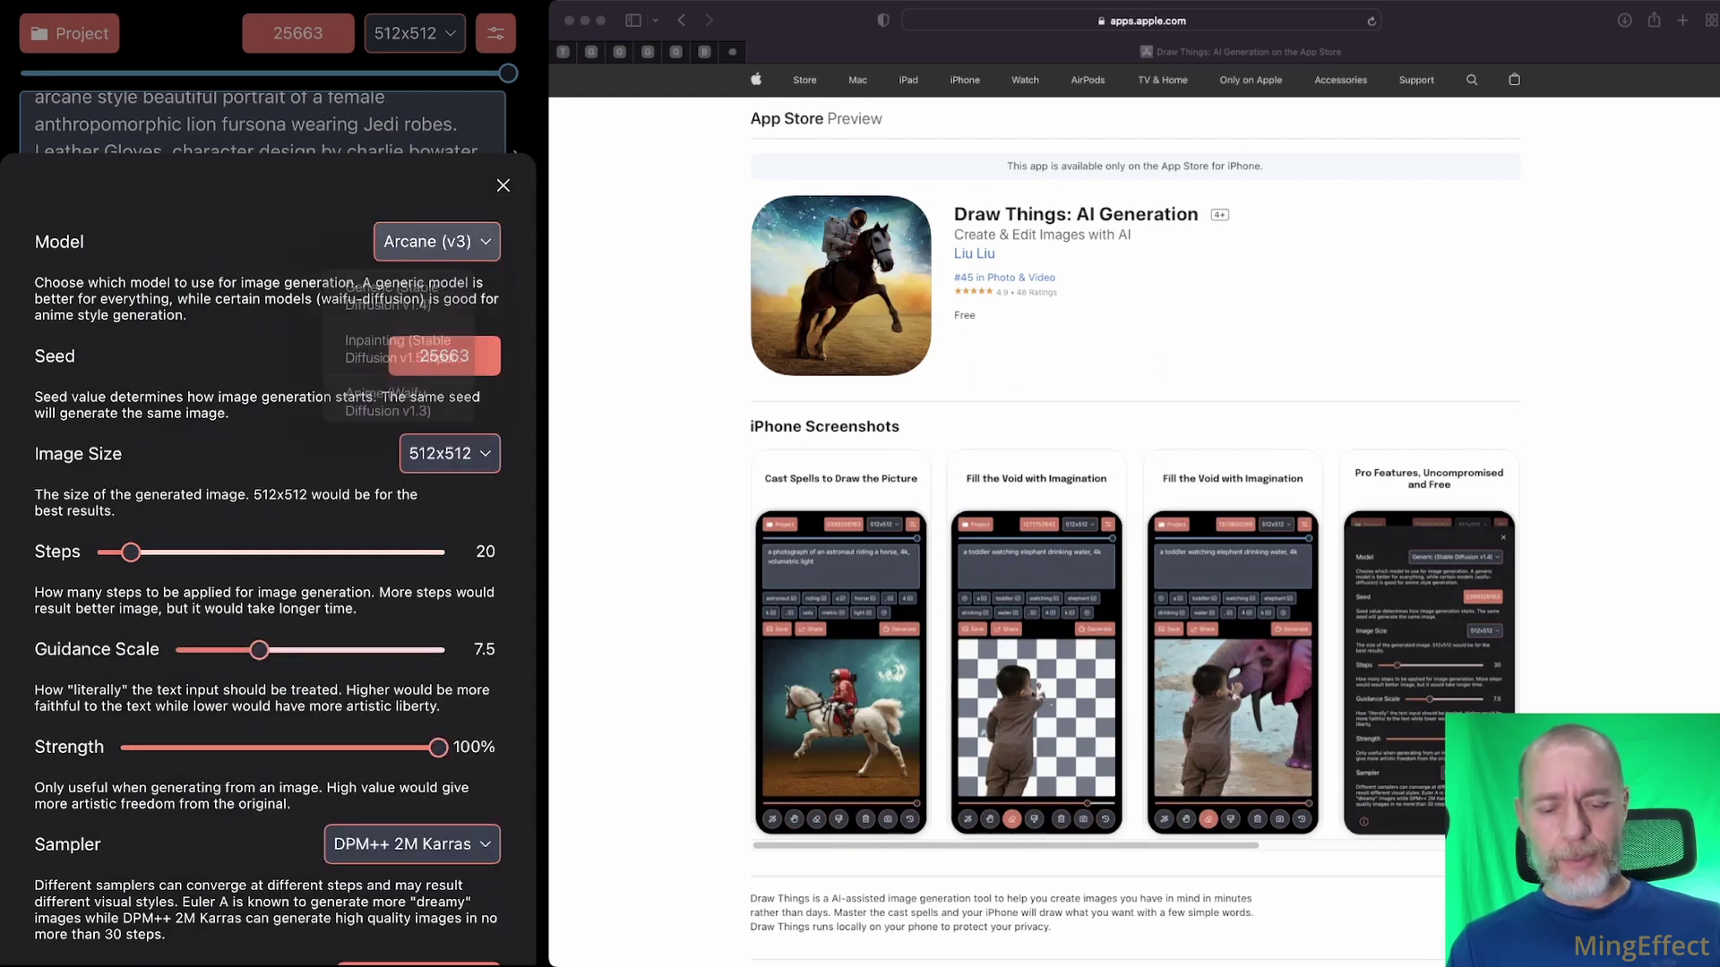
click(436, 241)
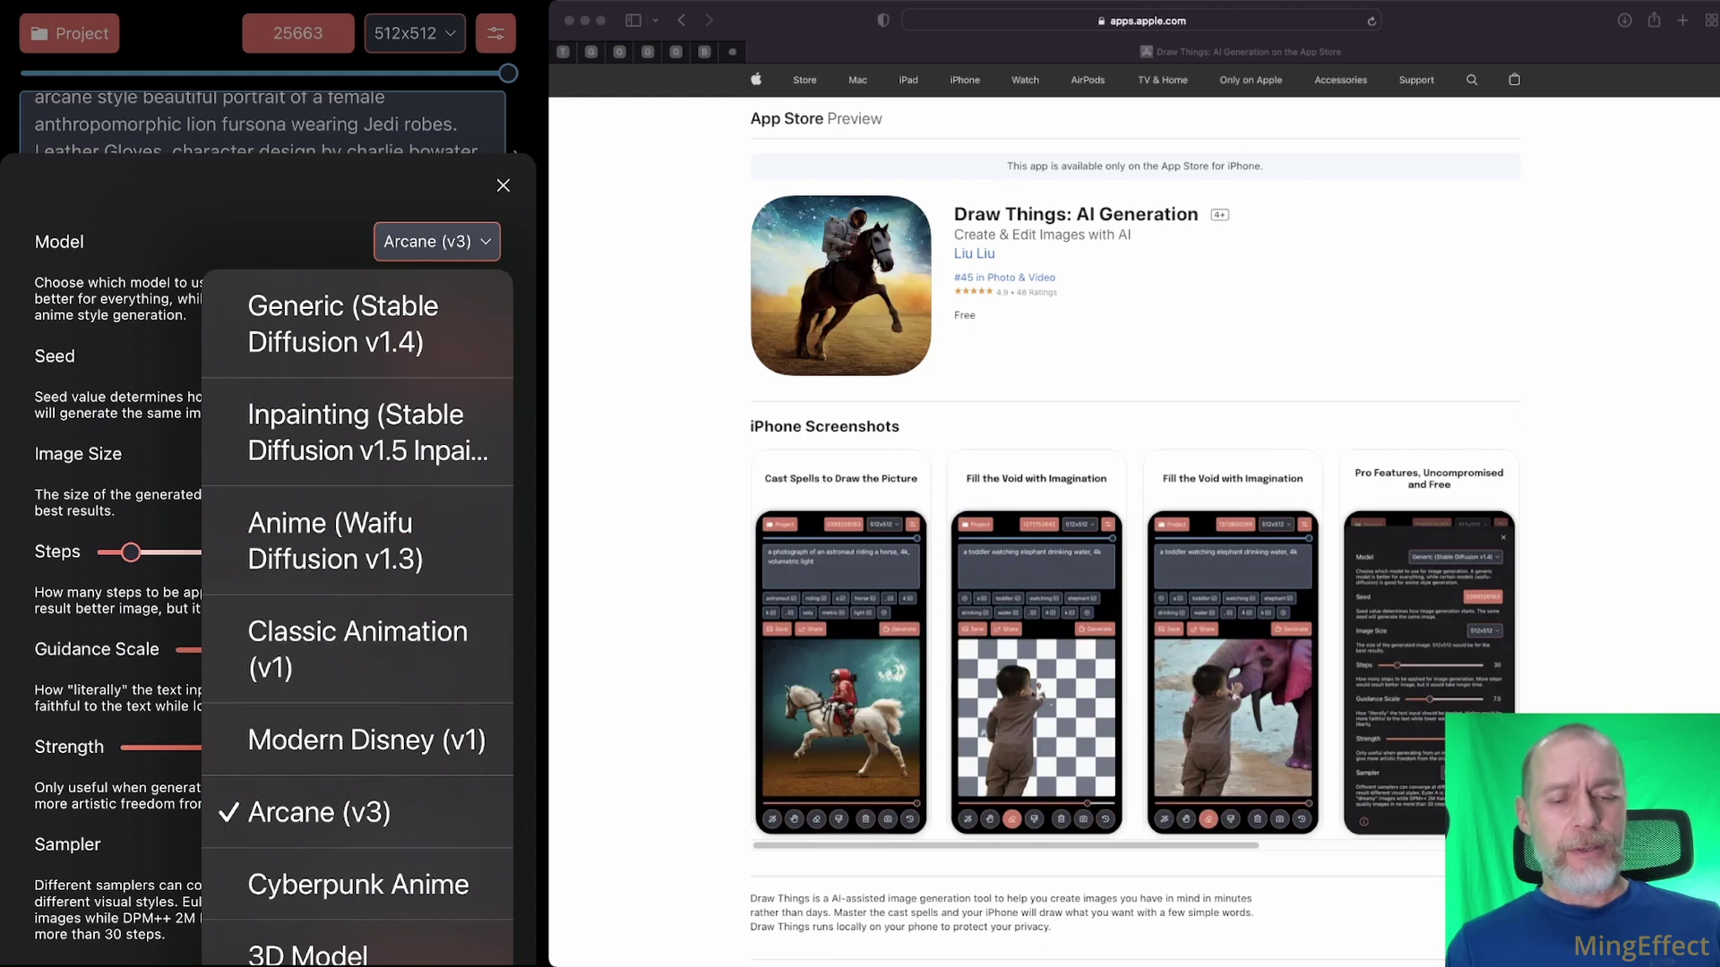
click(307, 953)
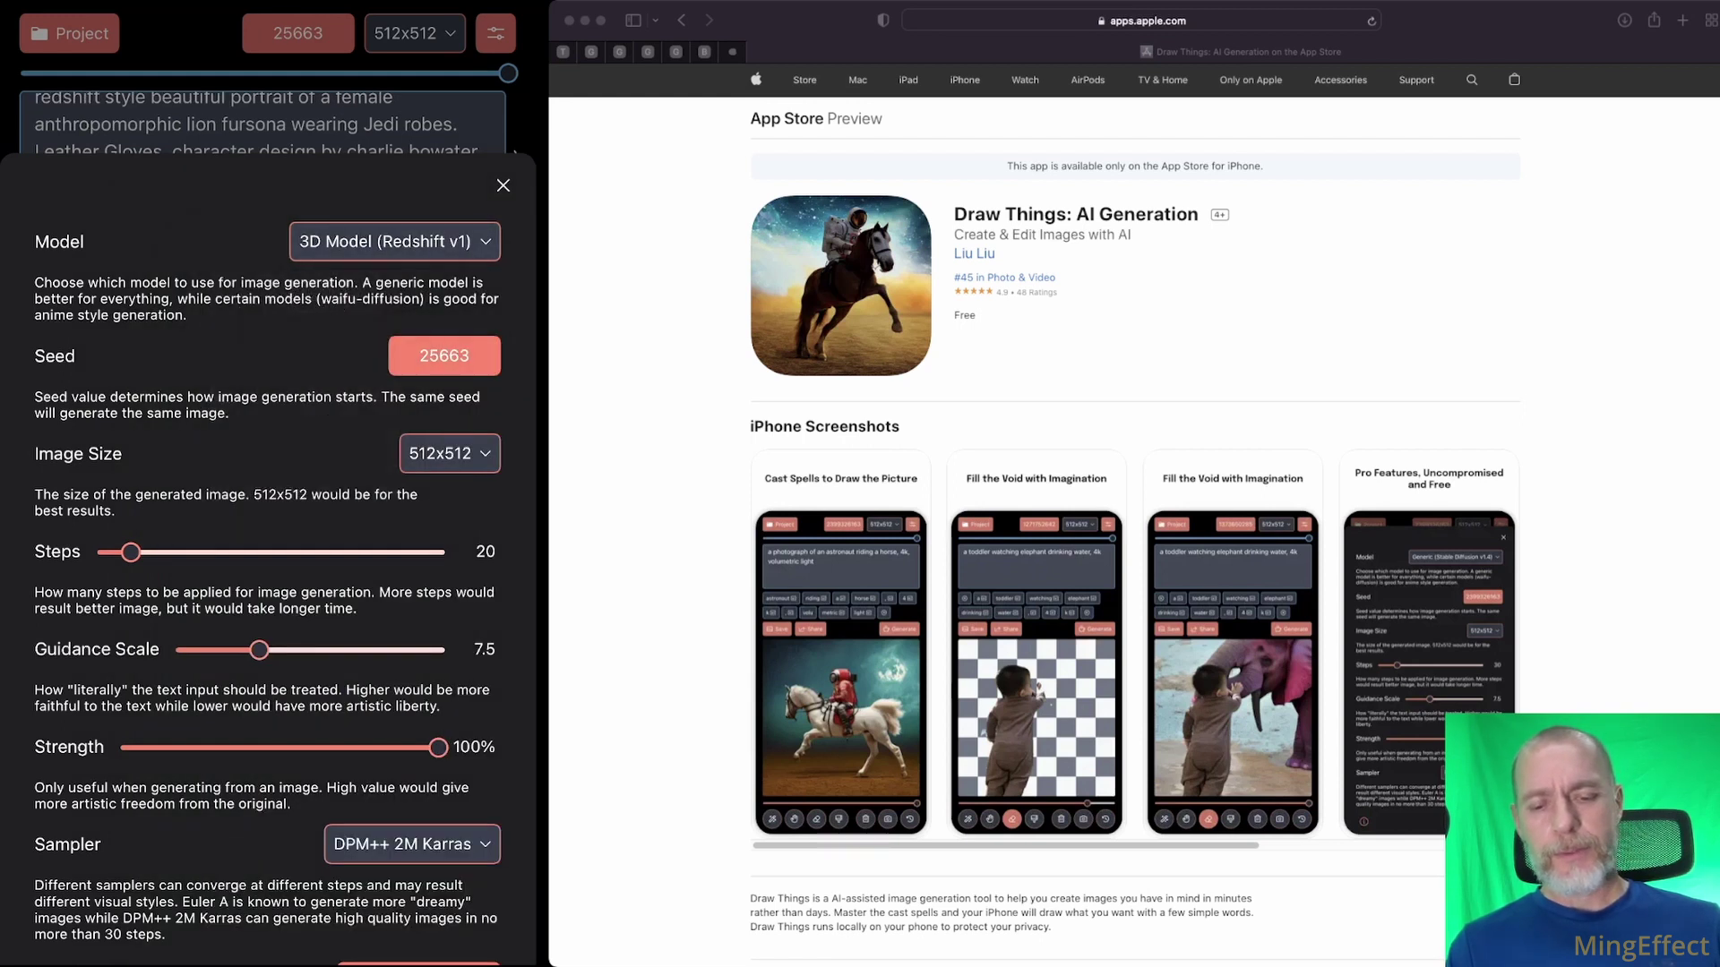
key(Escape)
scroll(263, 154, up, 2)
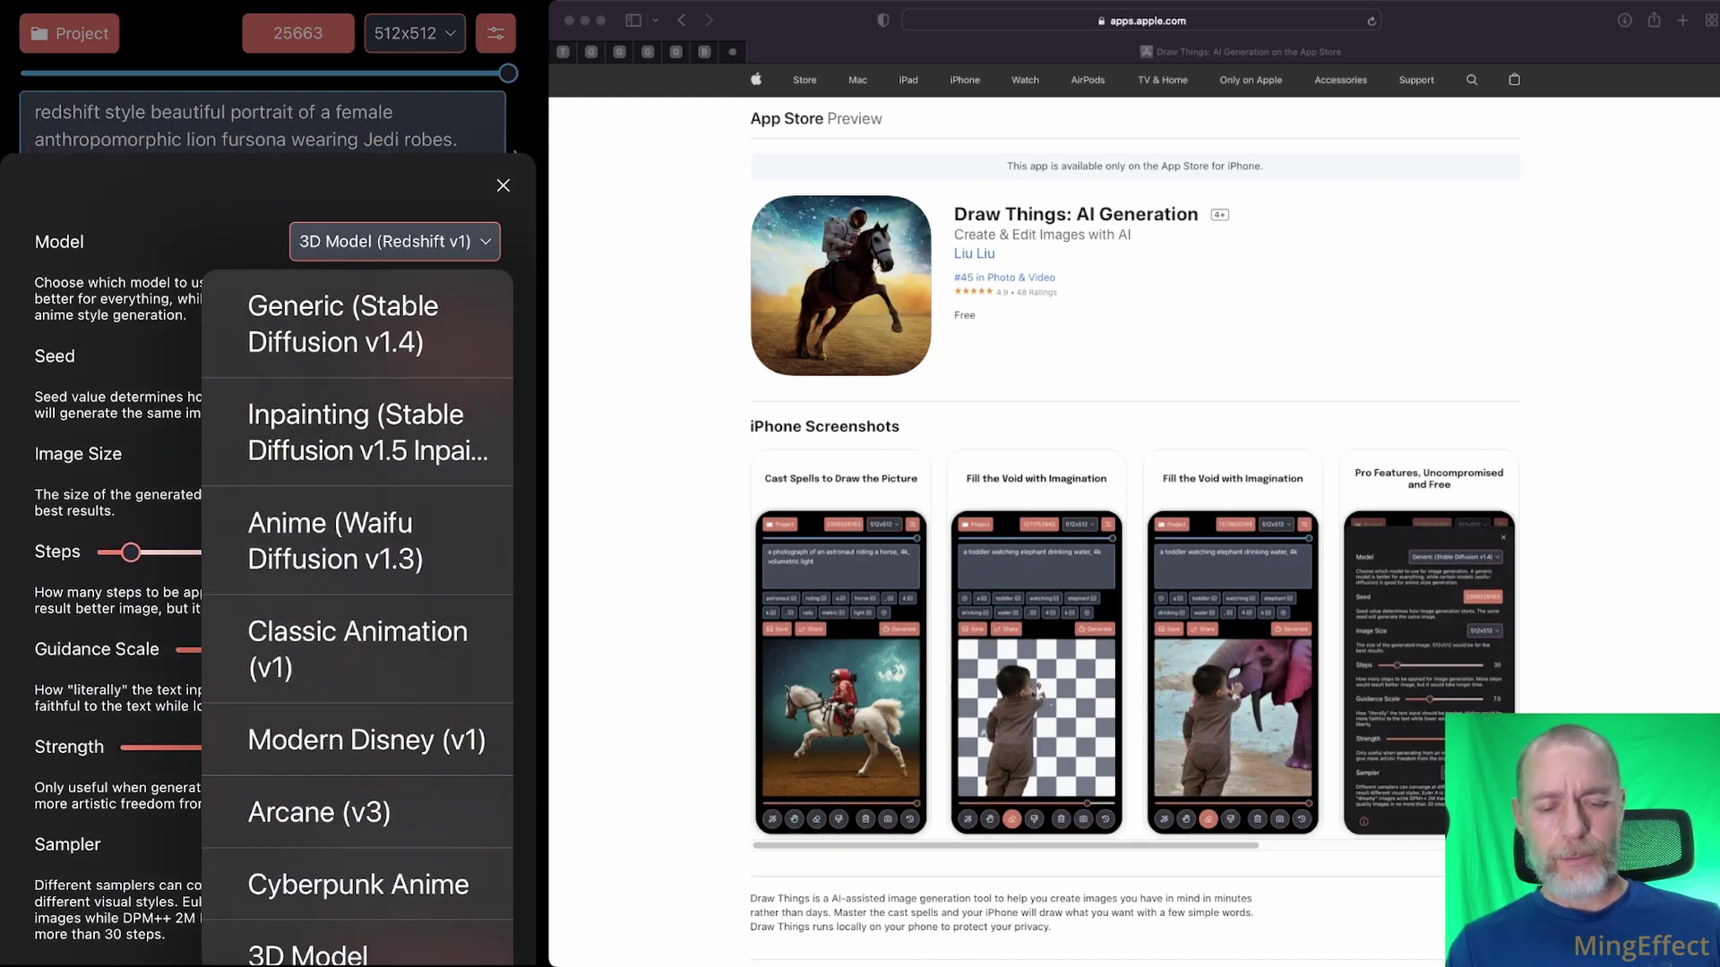
click(367, 740)
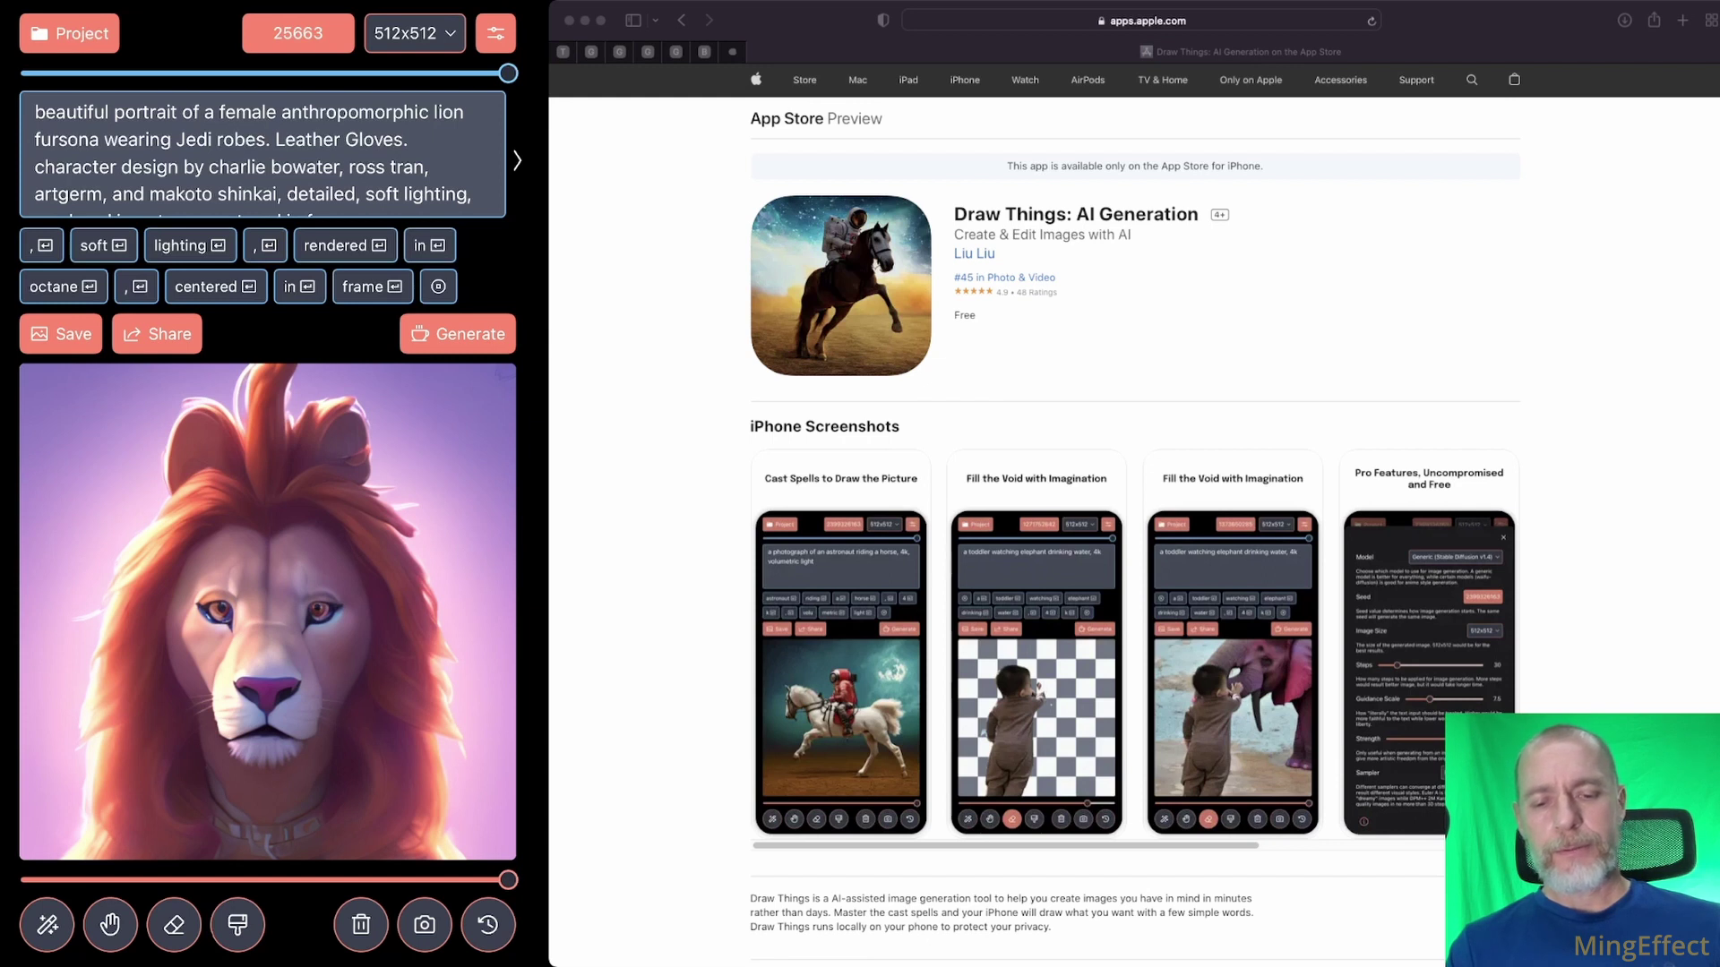
Check the negative prompt field, then bring up the generation settings sheet
scroll(269, 197, right, 3)
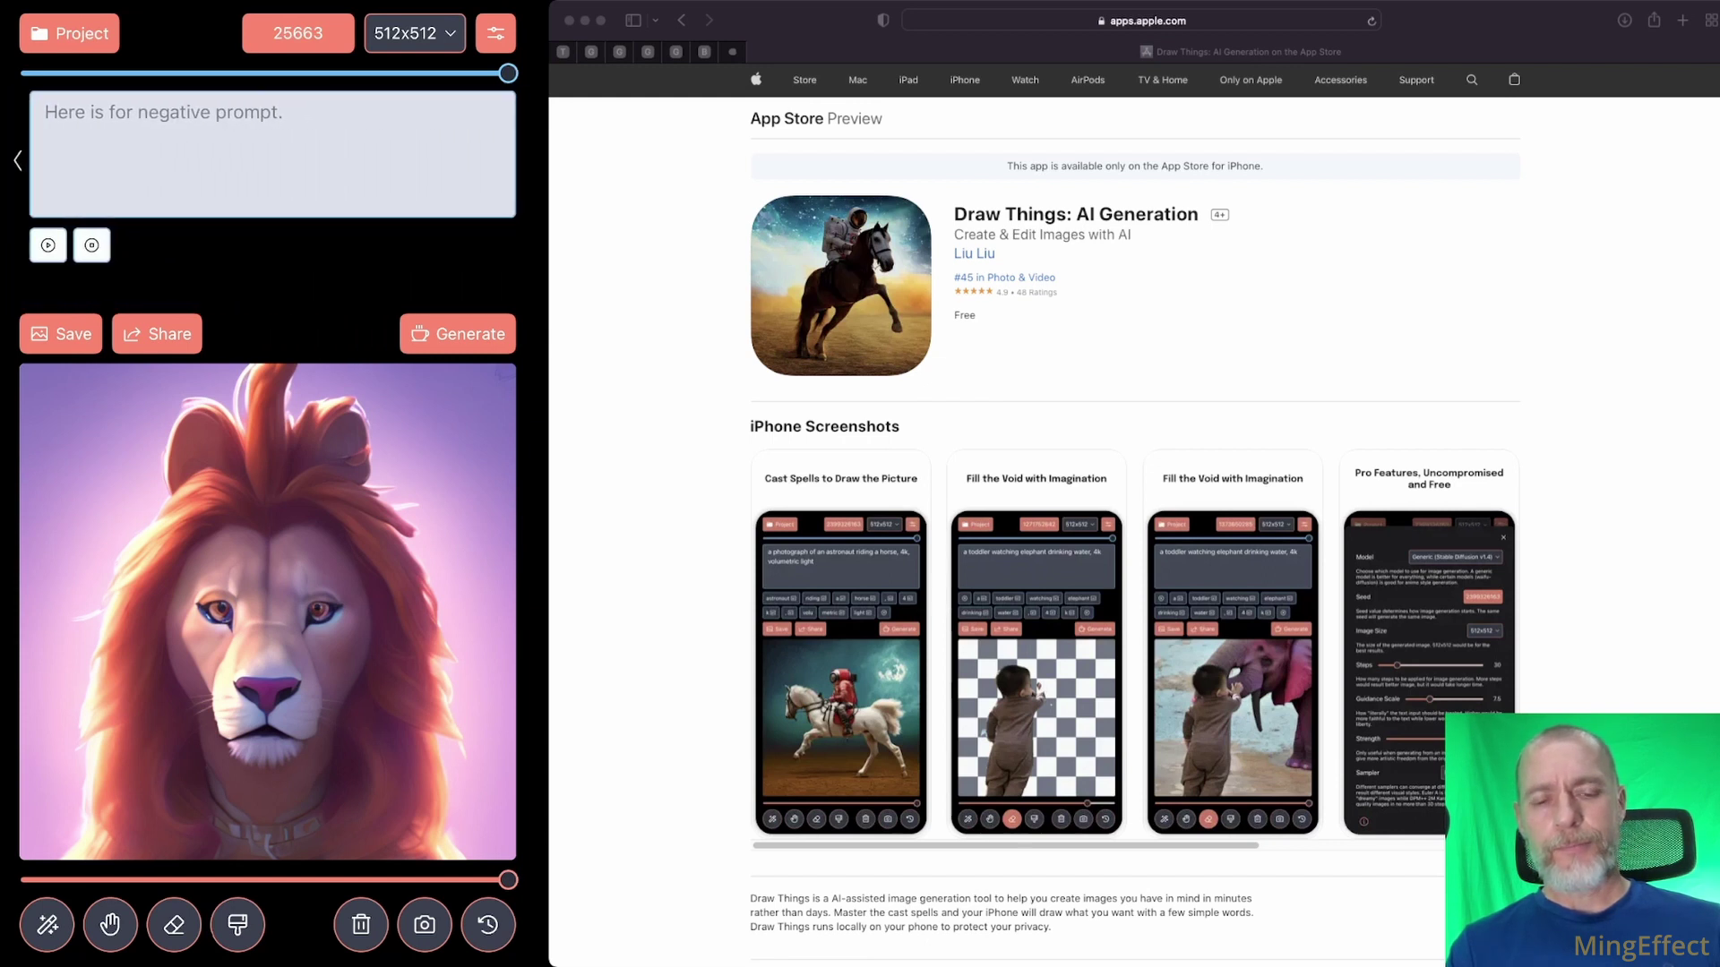
click(46, 114)
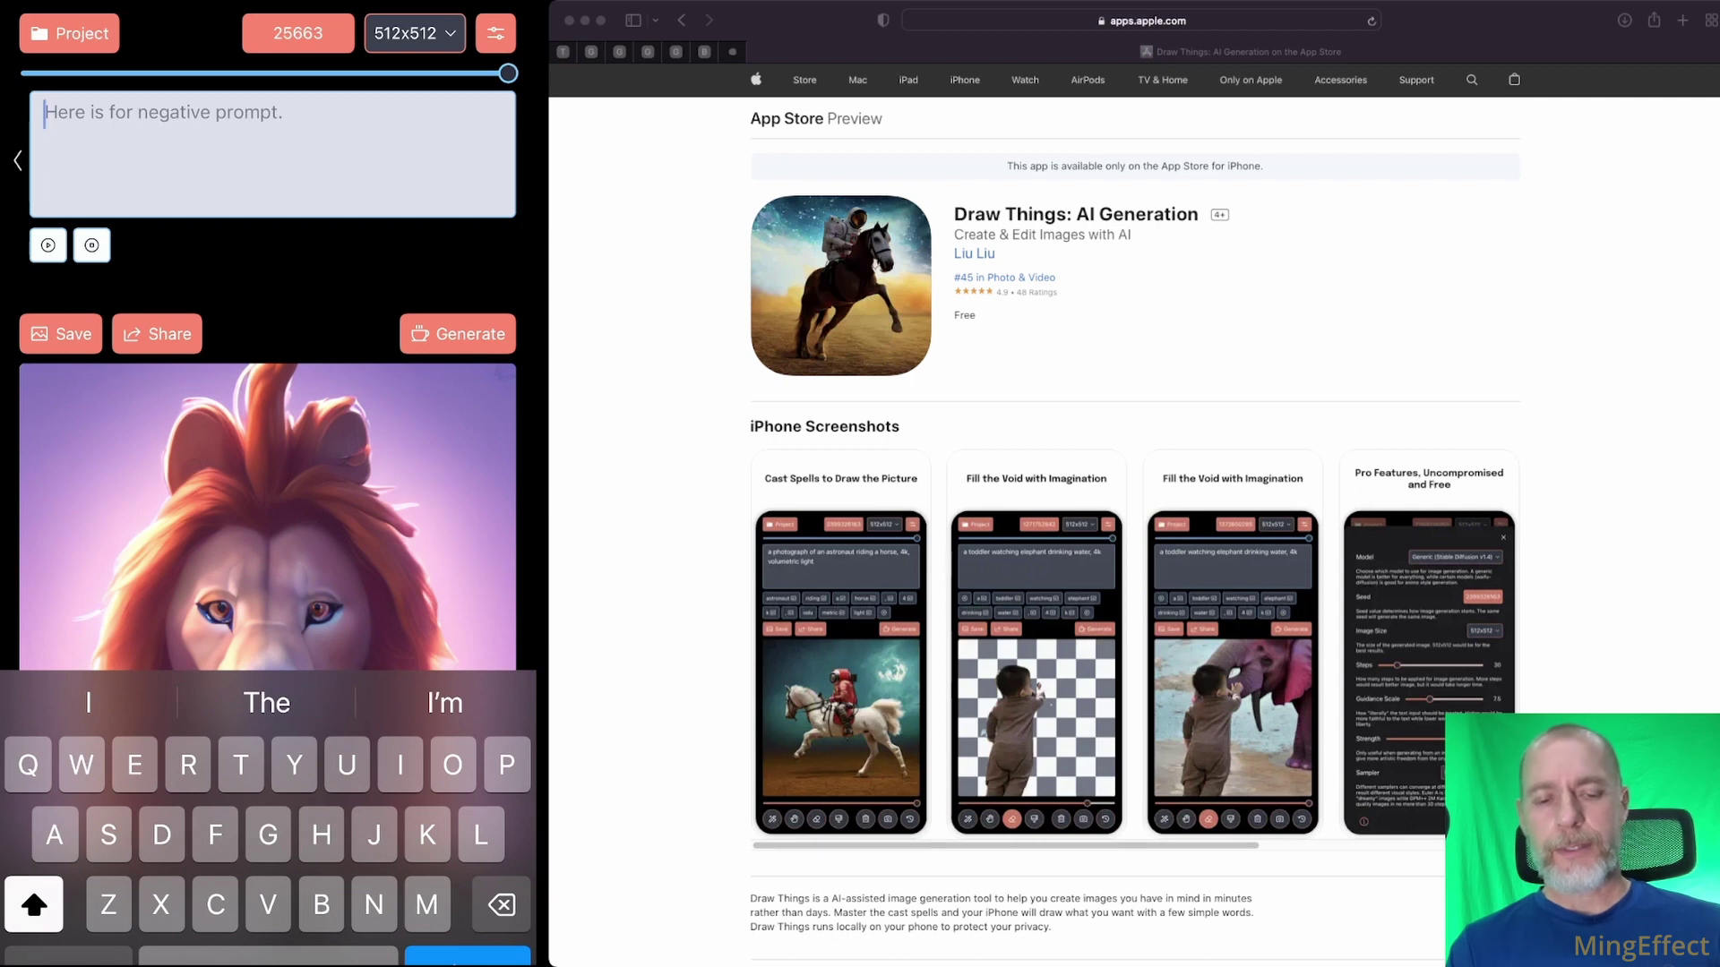
scroll(269, 153, left, 3)
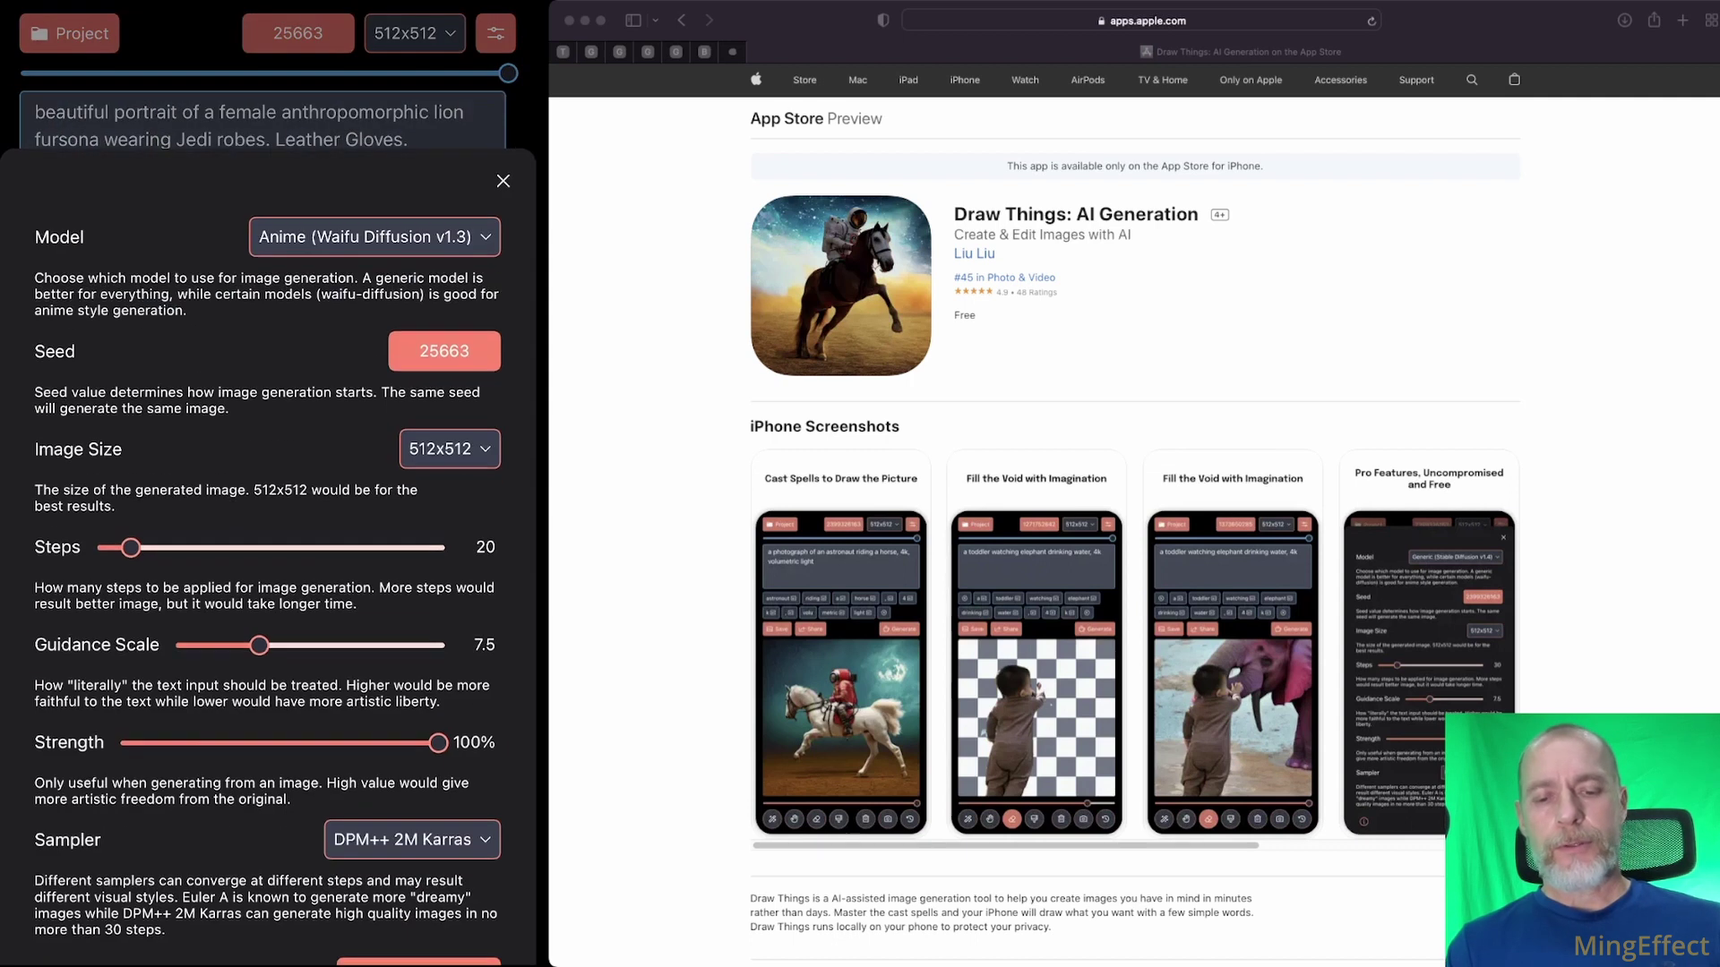
click(495, 33)
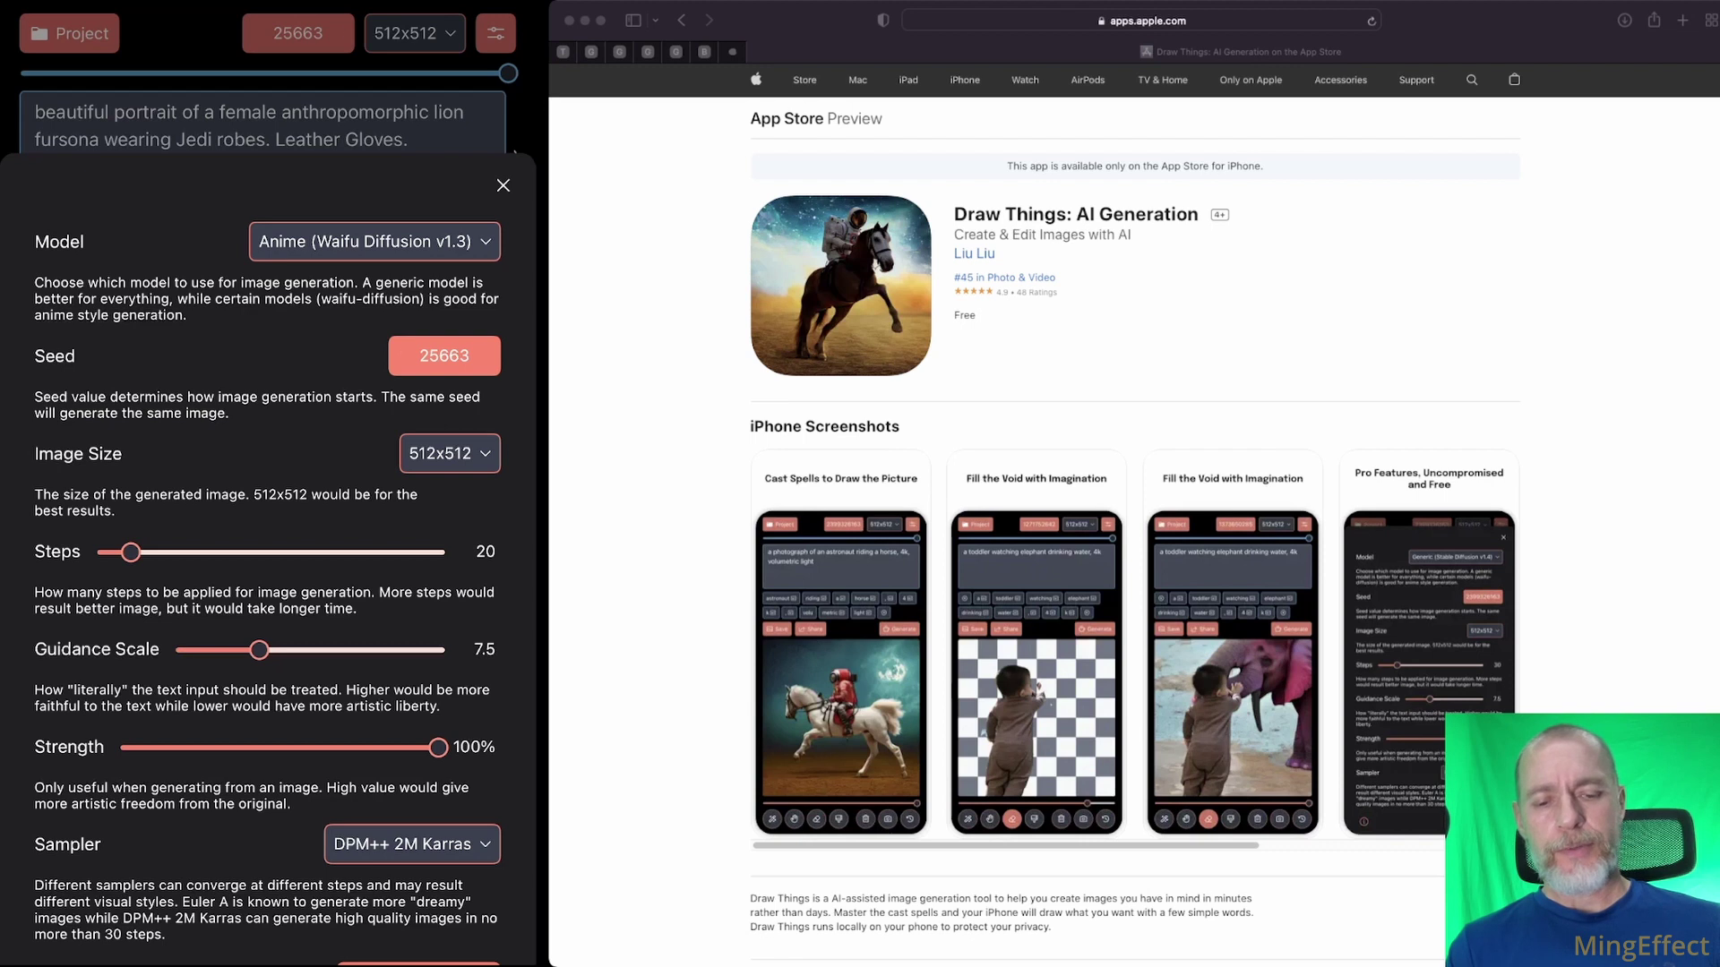
click(445, 355)
click(444, 356)
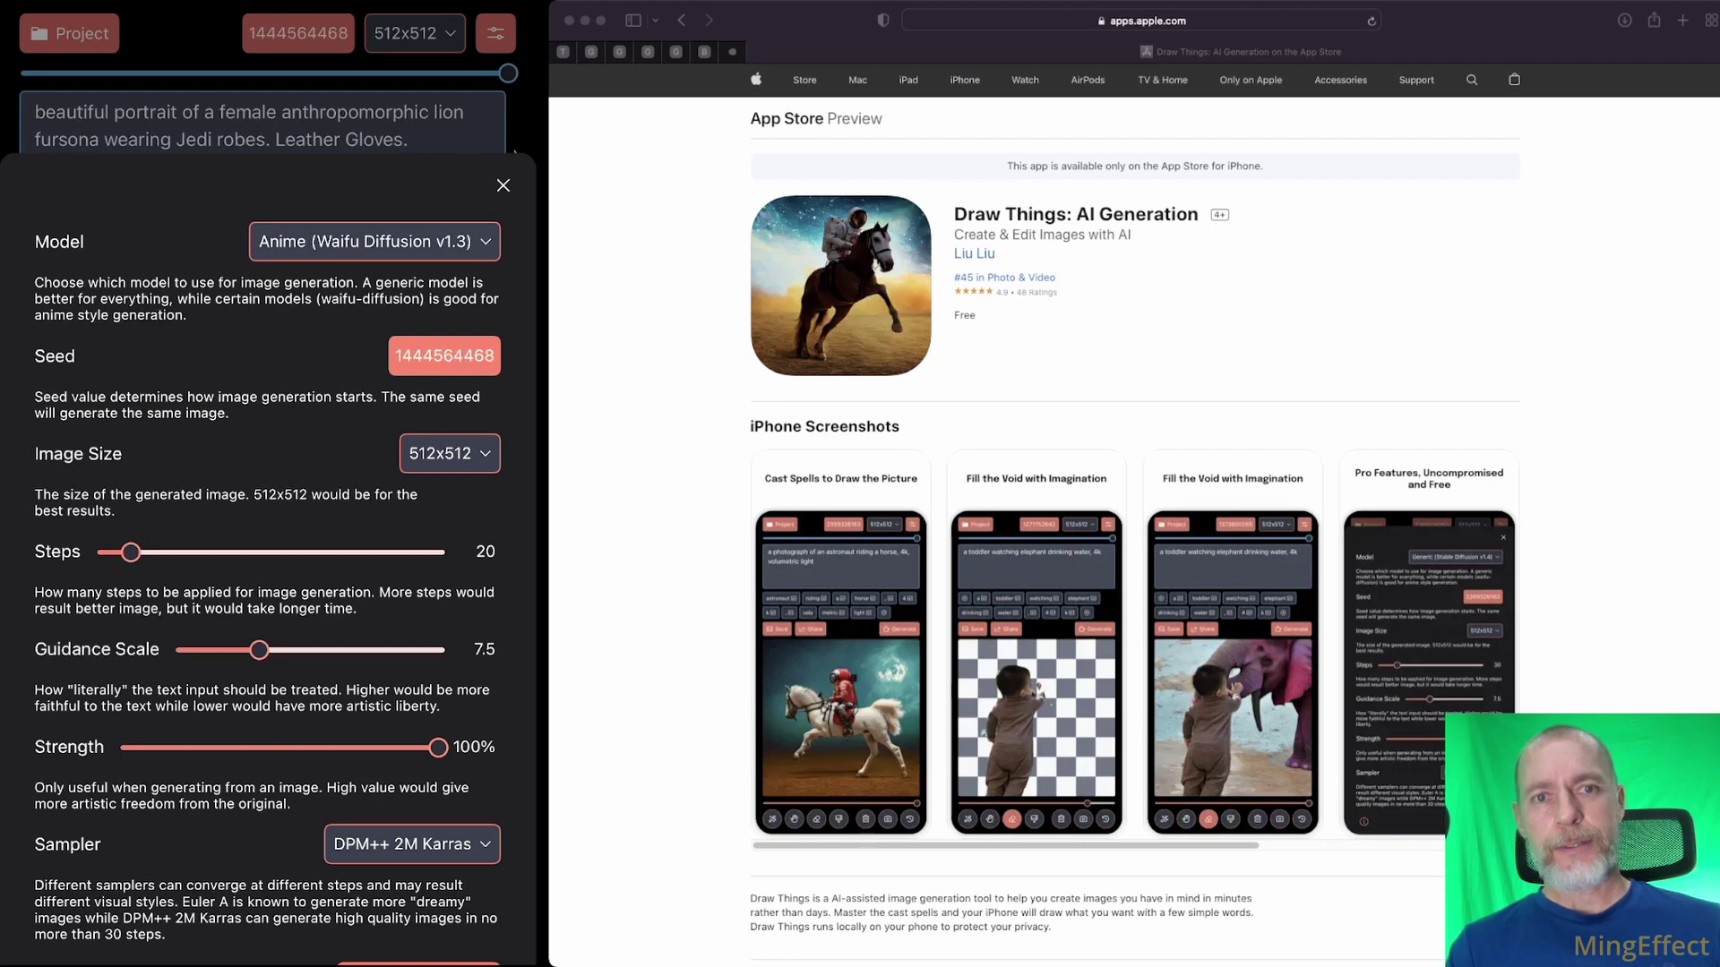
click(444, 356)
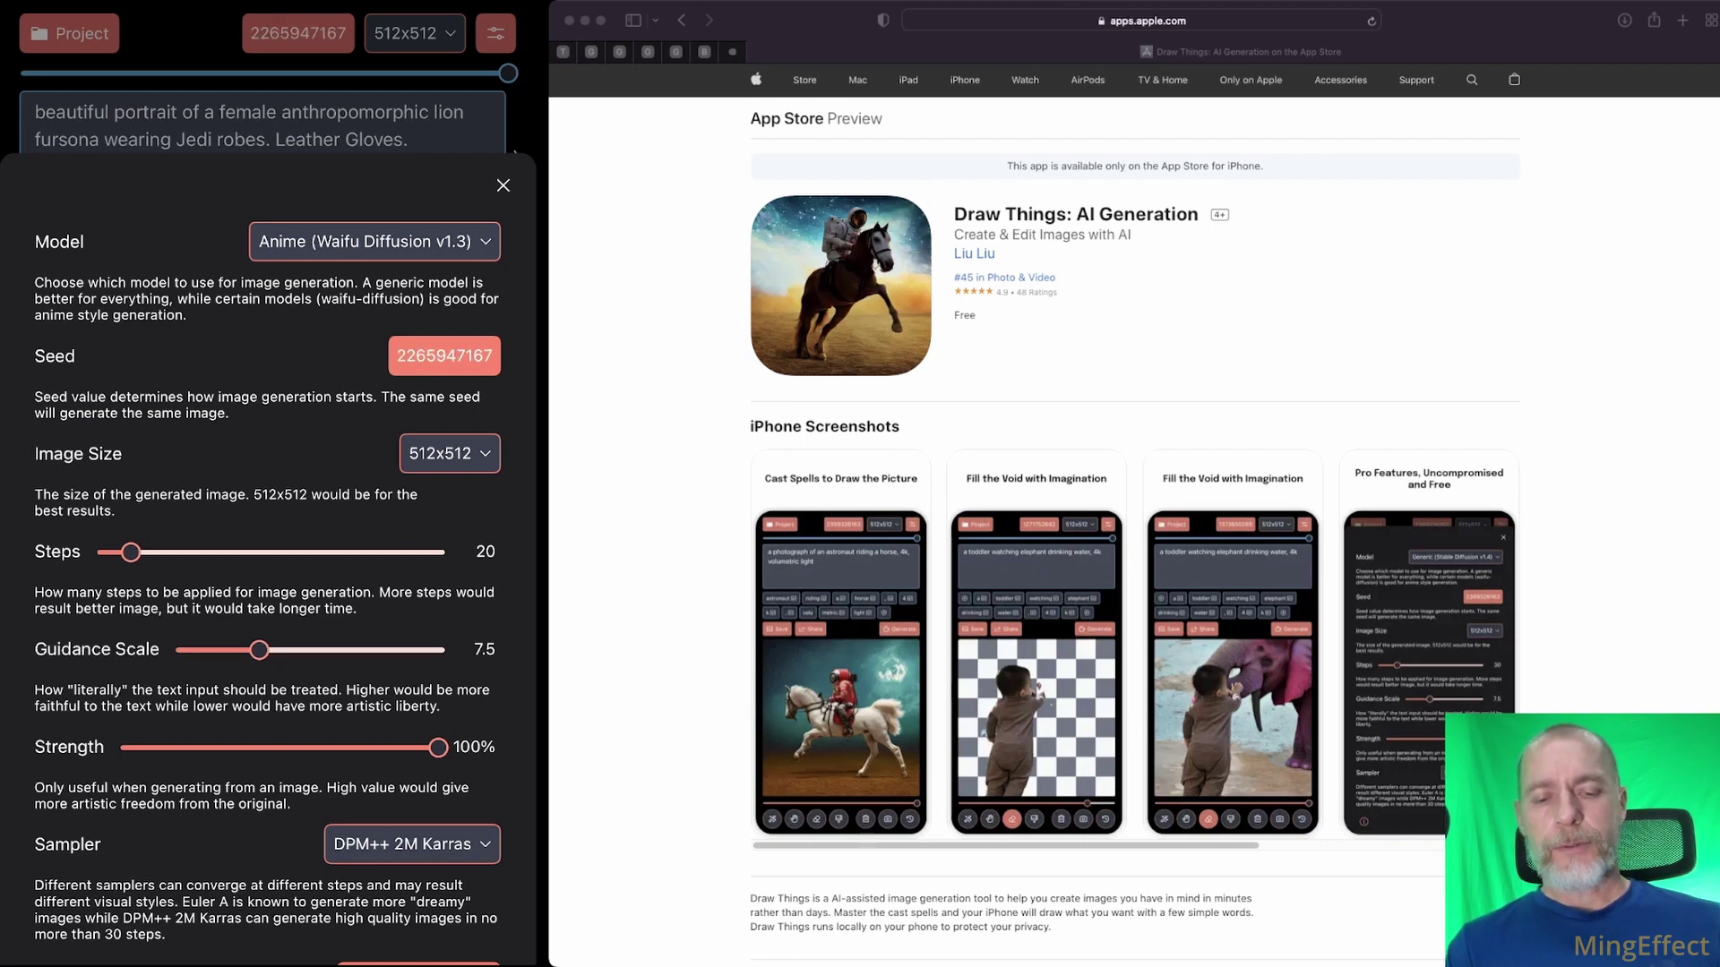
click(445, 355)
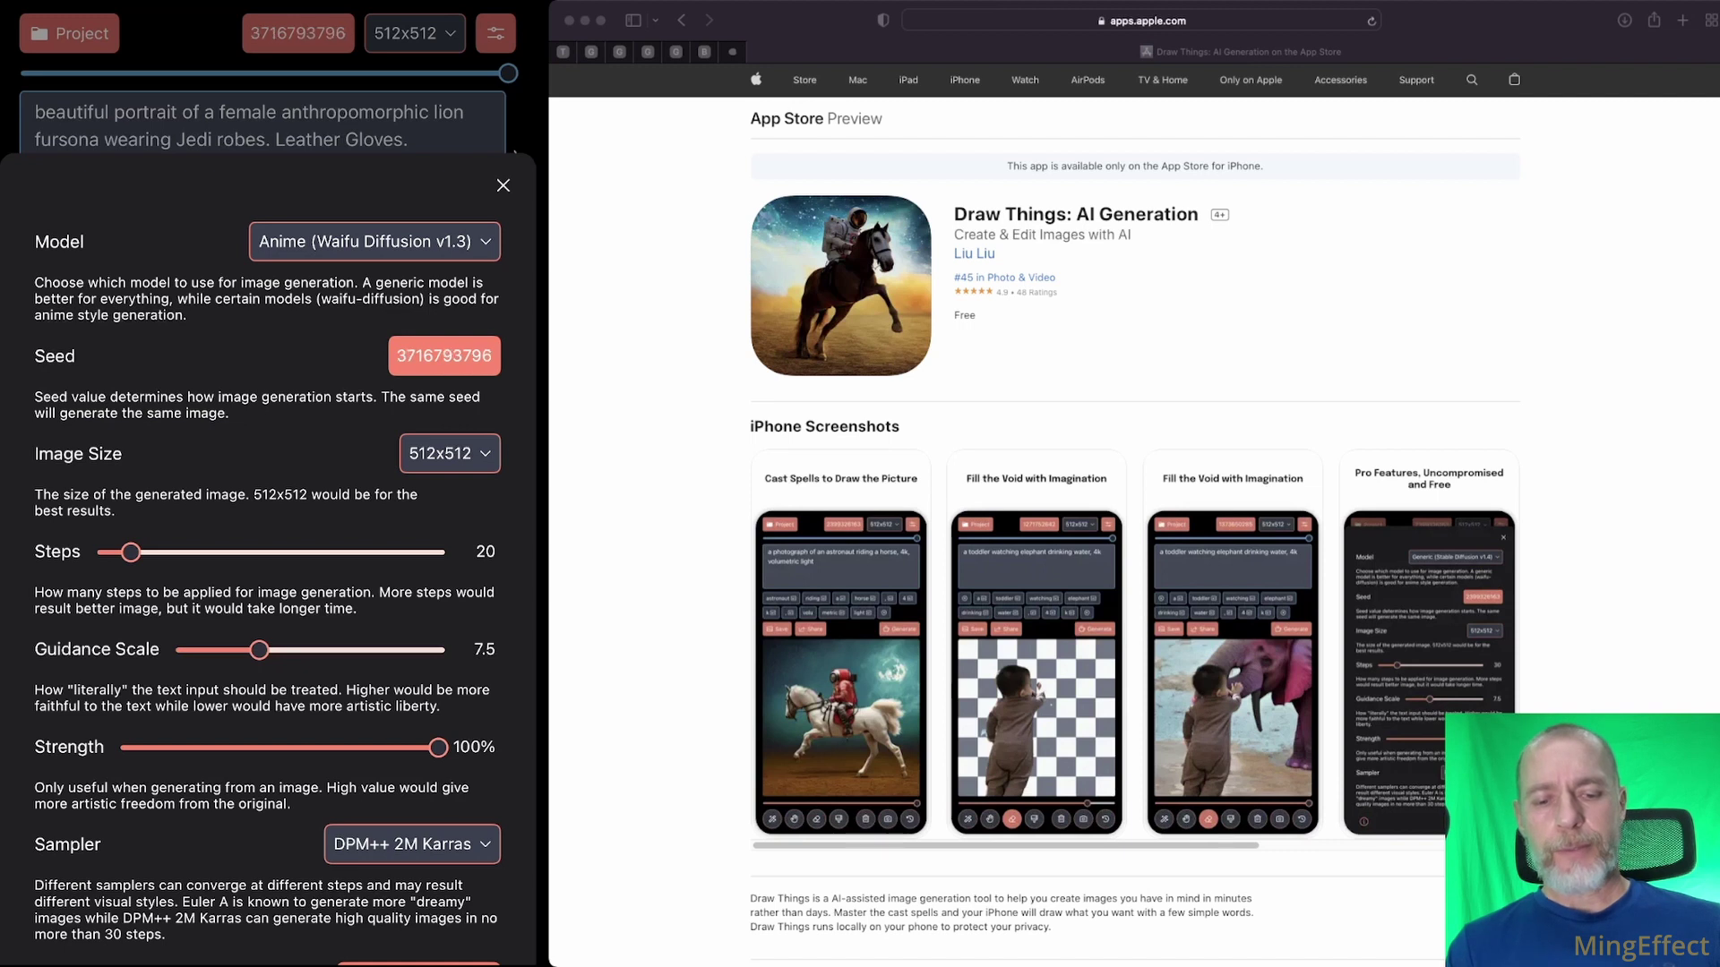
double_click(444, 356)
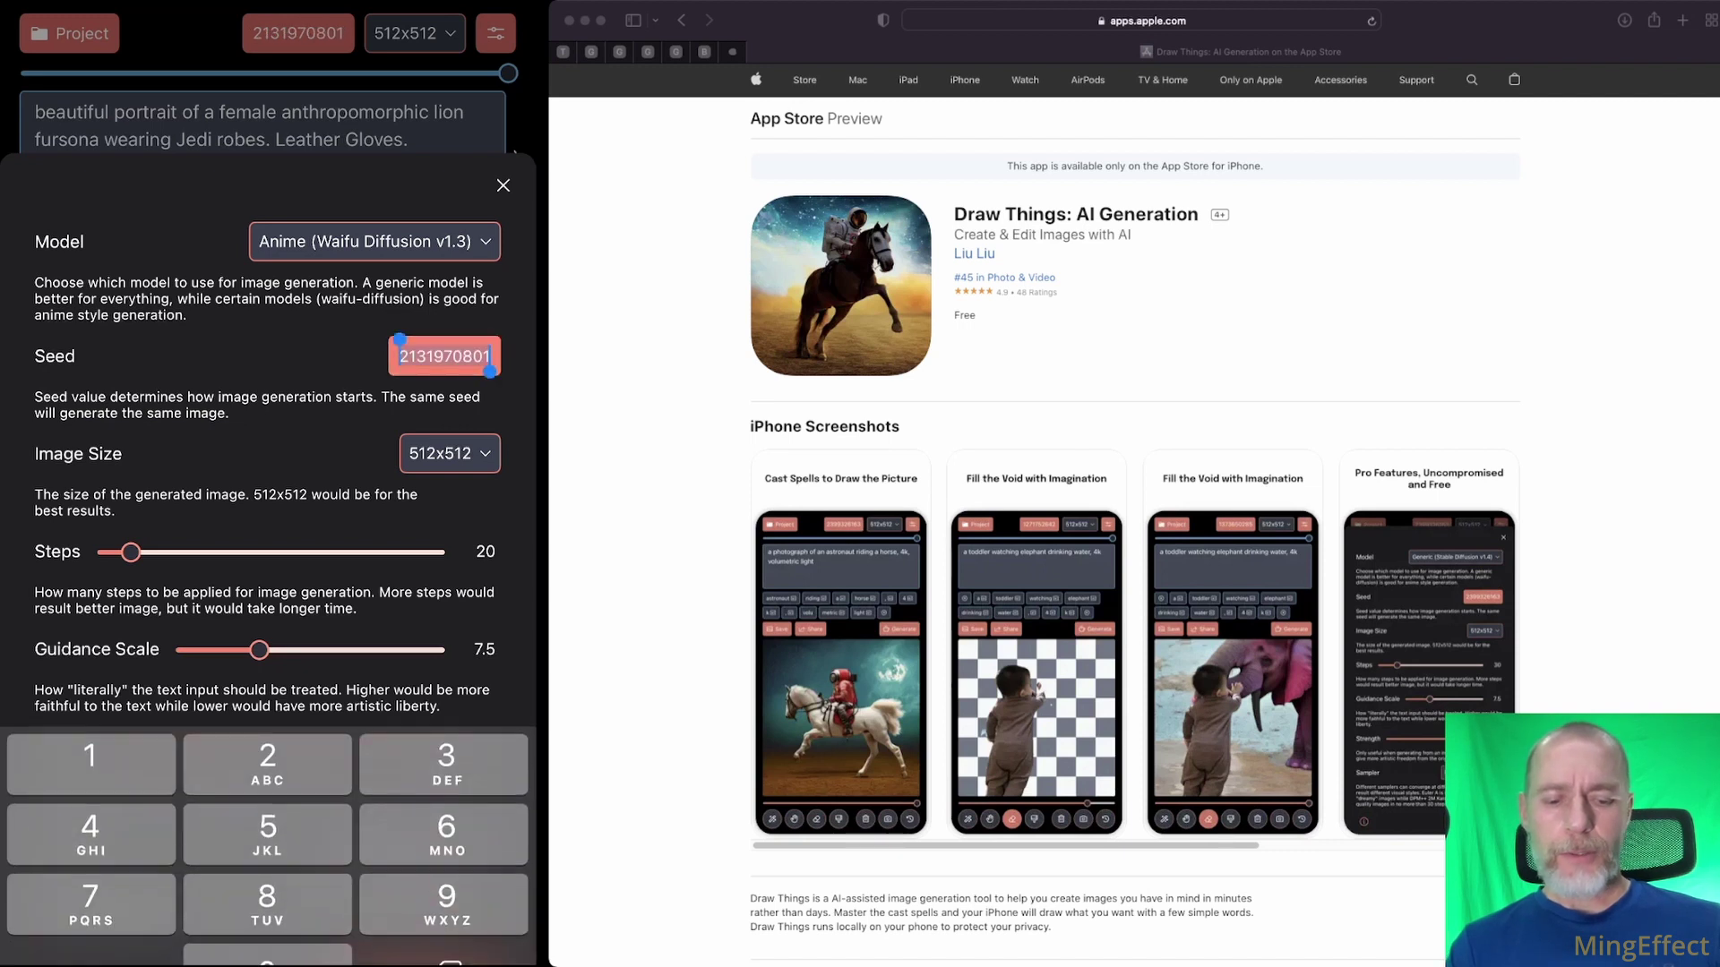
text(2335619465)
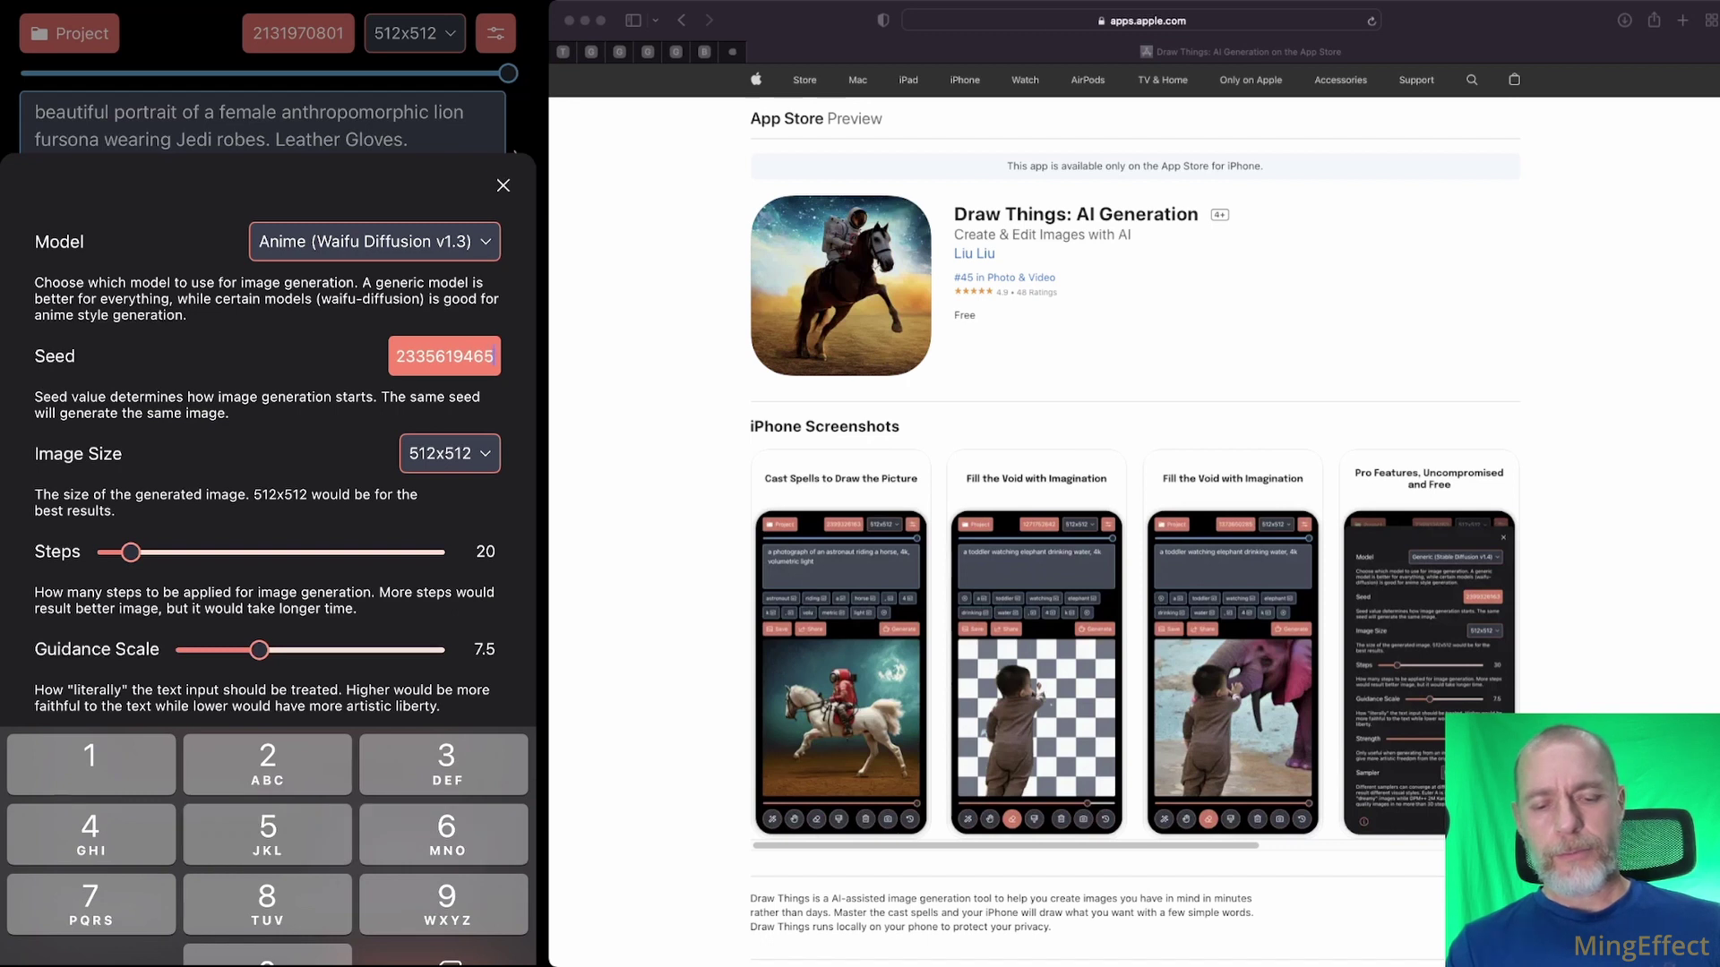
key(Return)
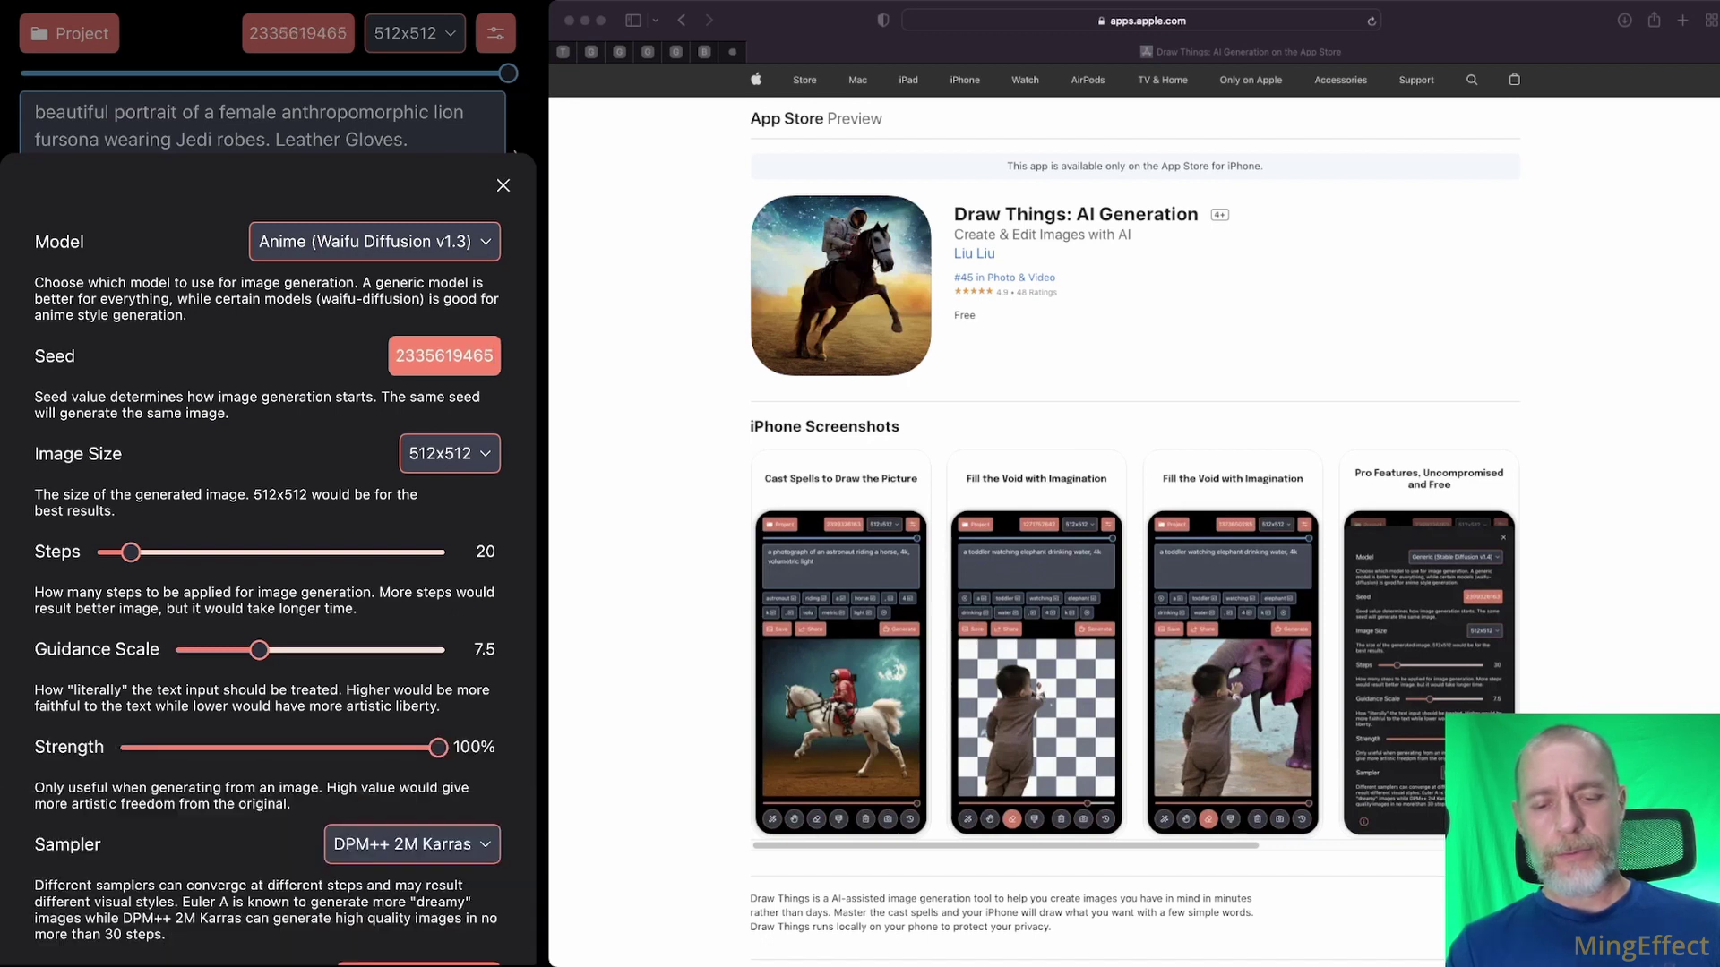
click(504, 186)
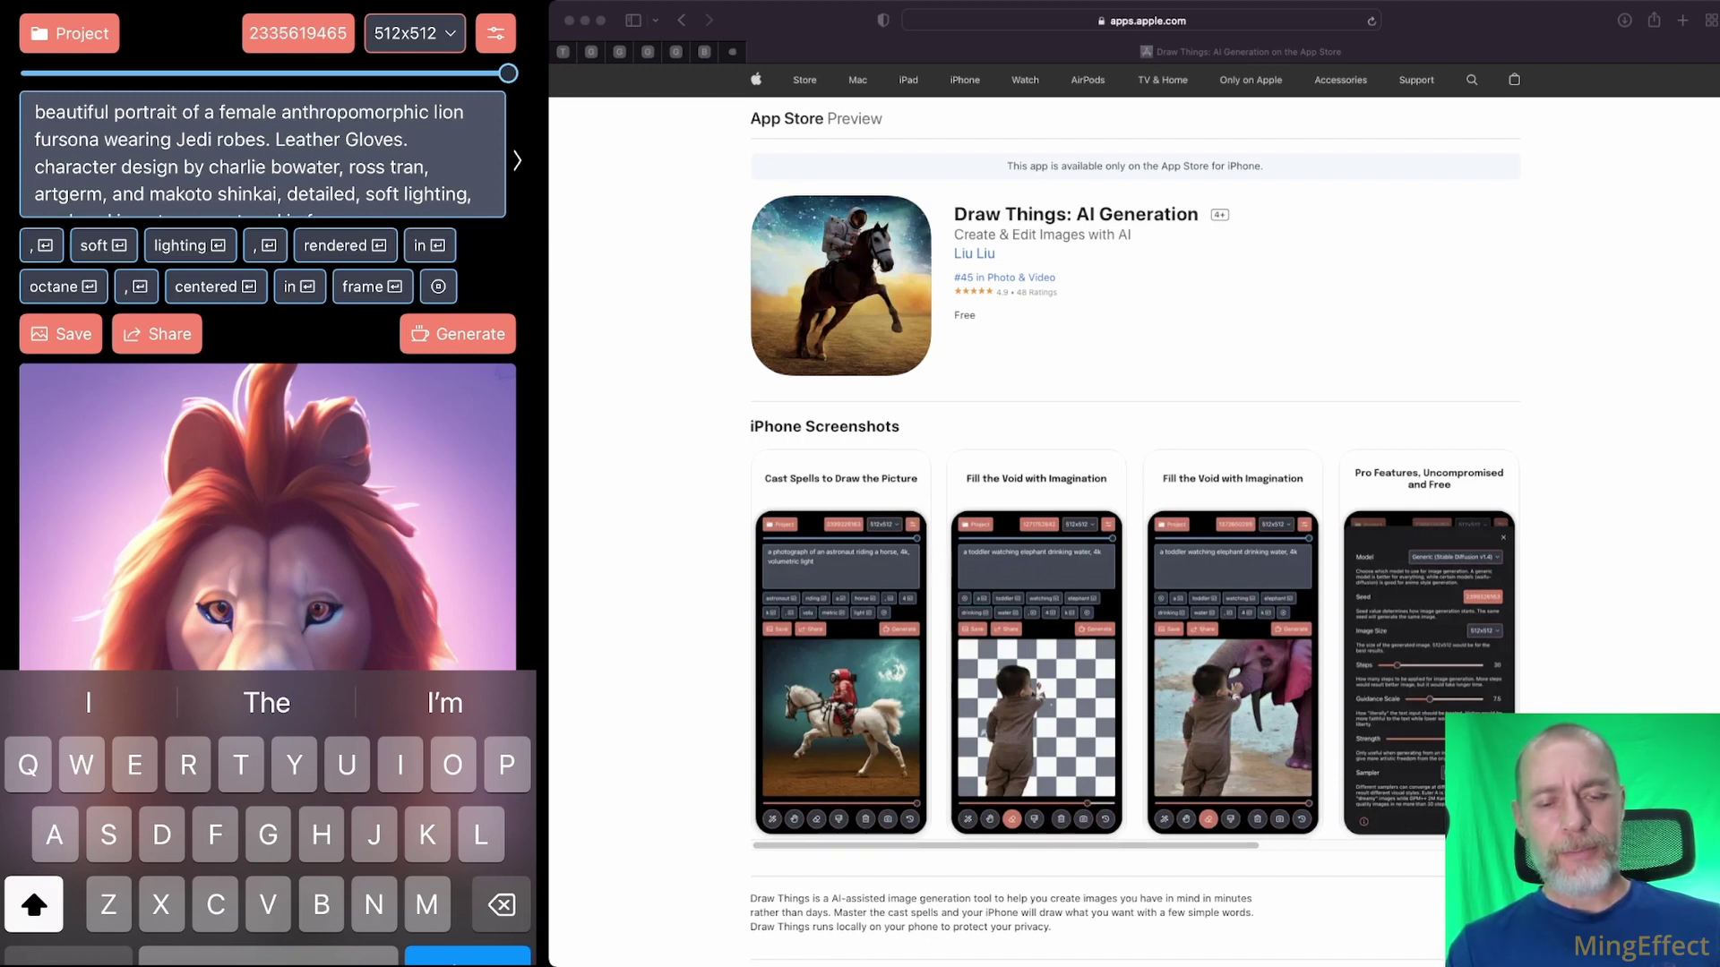
Try the 768x512 image size, then go back to 512x512
click(415, 33)
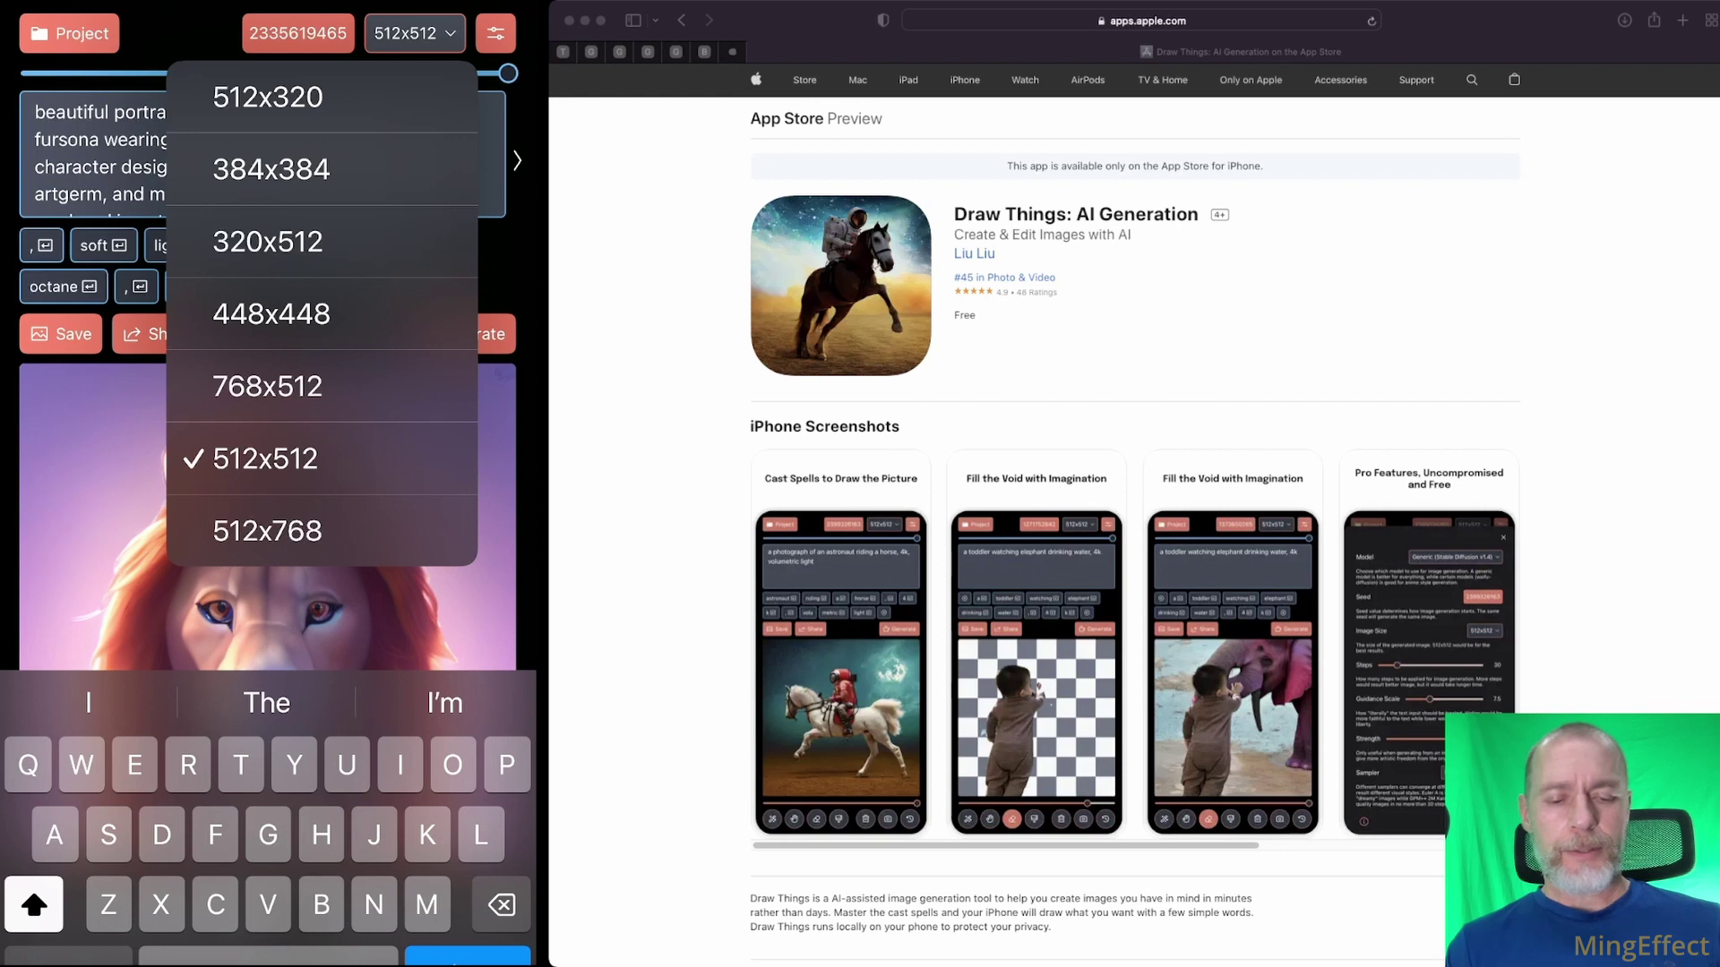
click(268, 386)
click(415, 34)
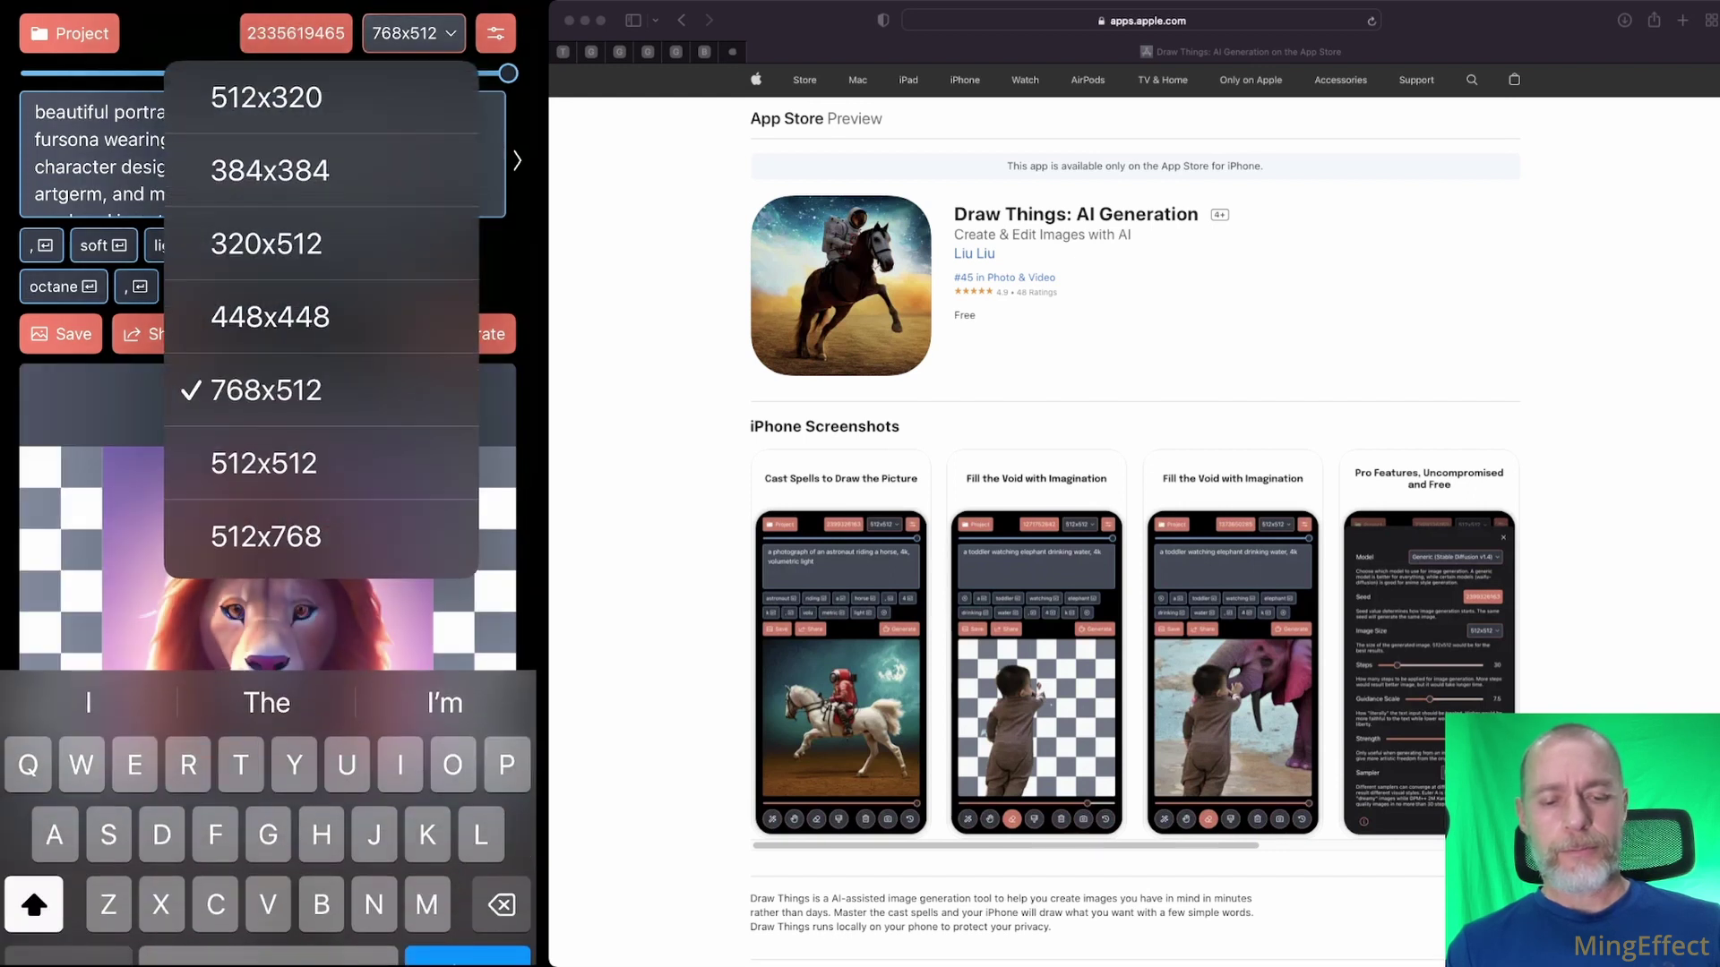
click(269, 456)
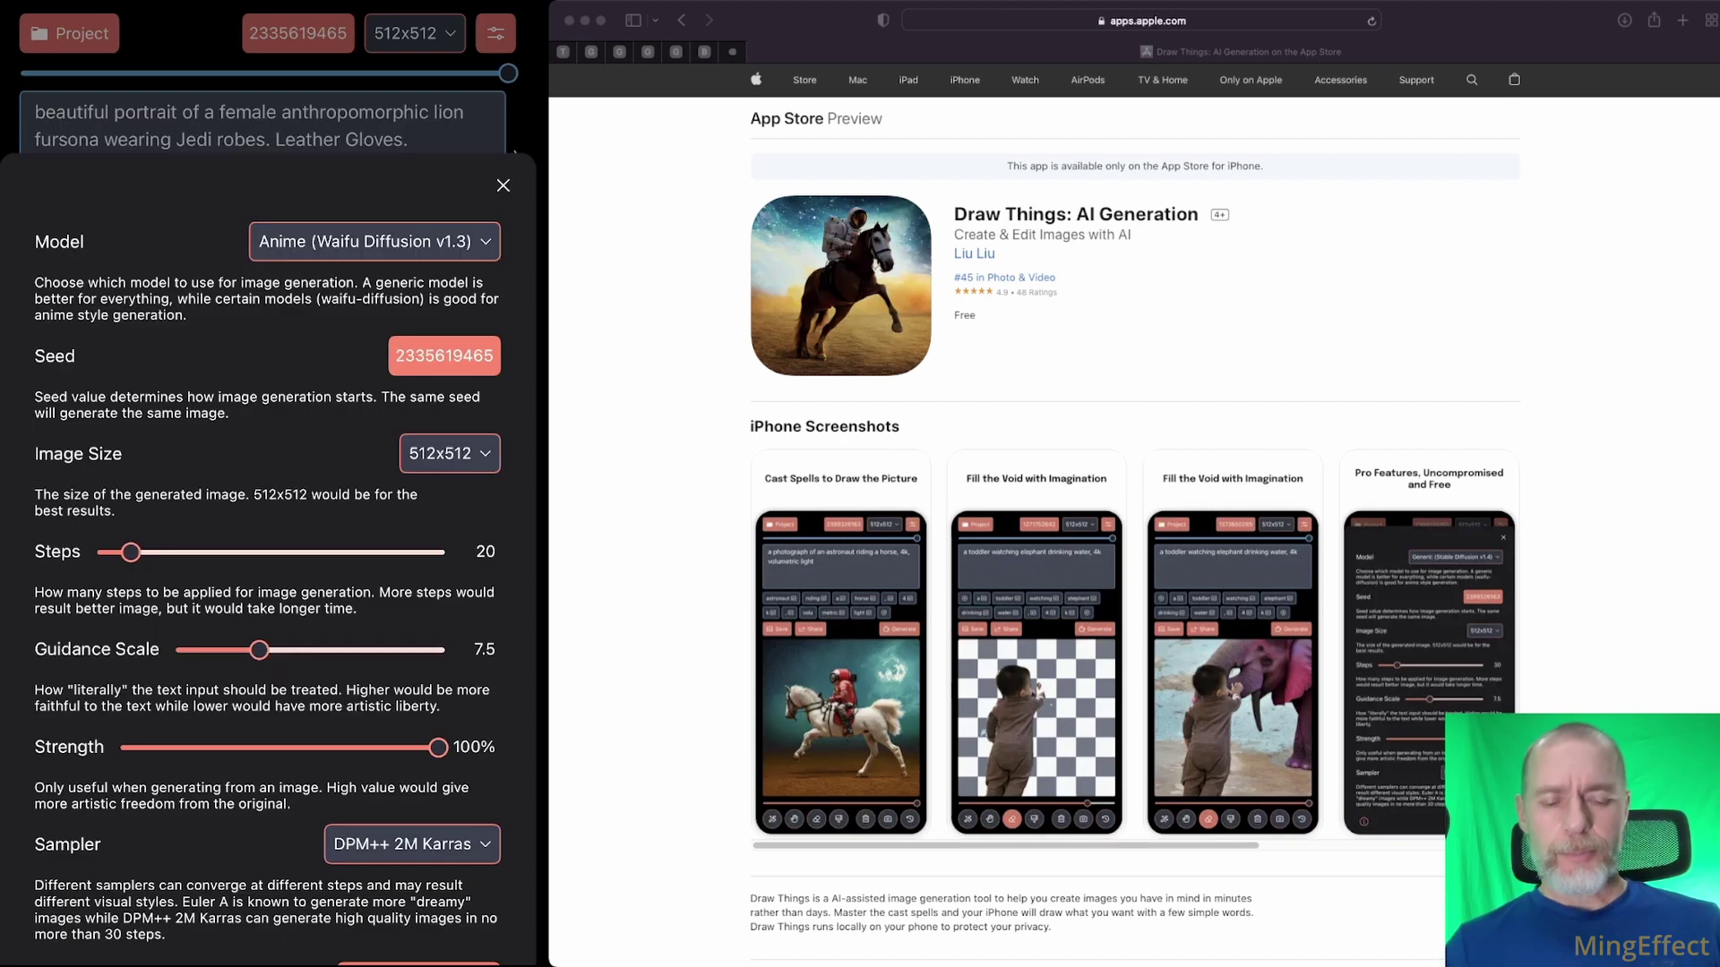
Try the DDIM sampler, then switch back to DPM++ 2M Karras
click(412, 843)
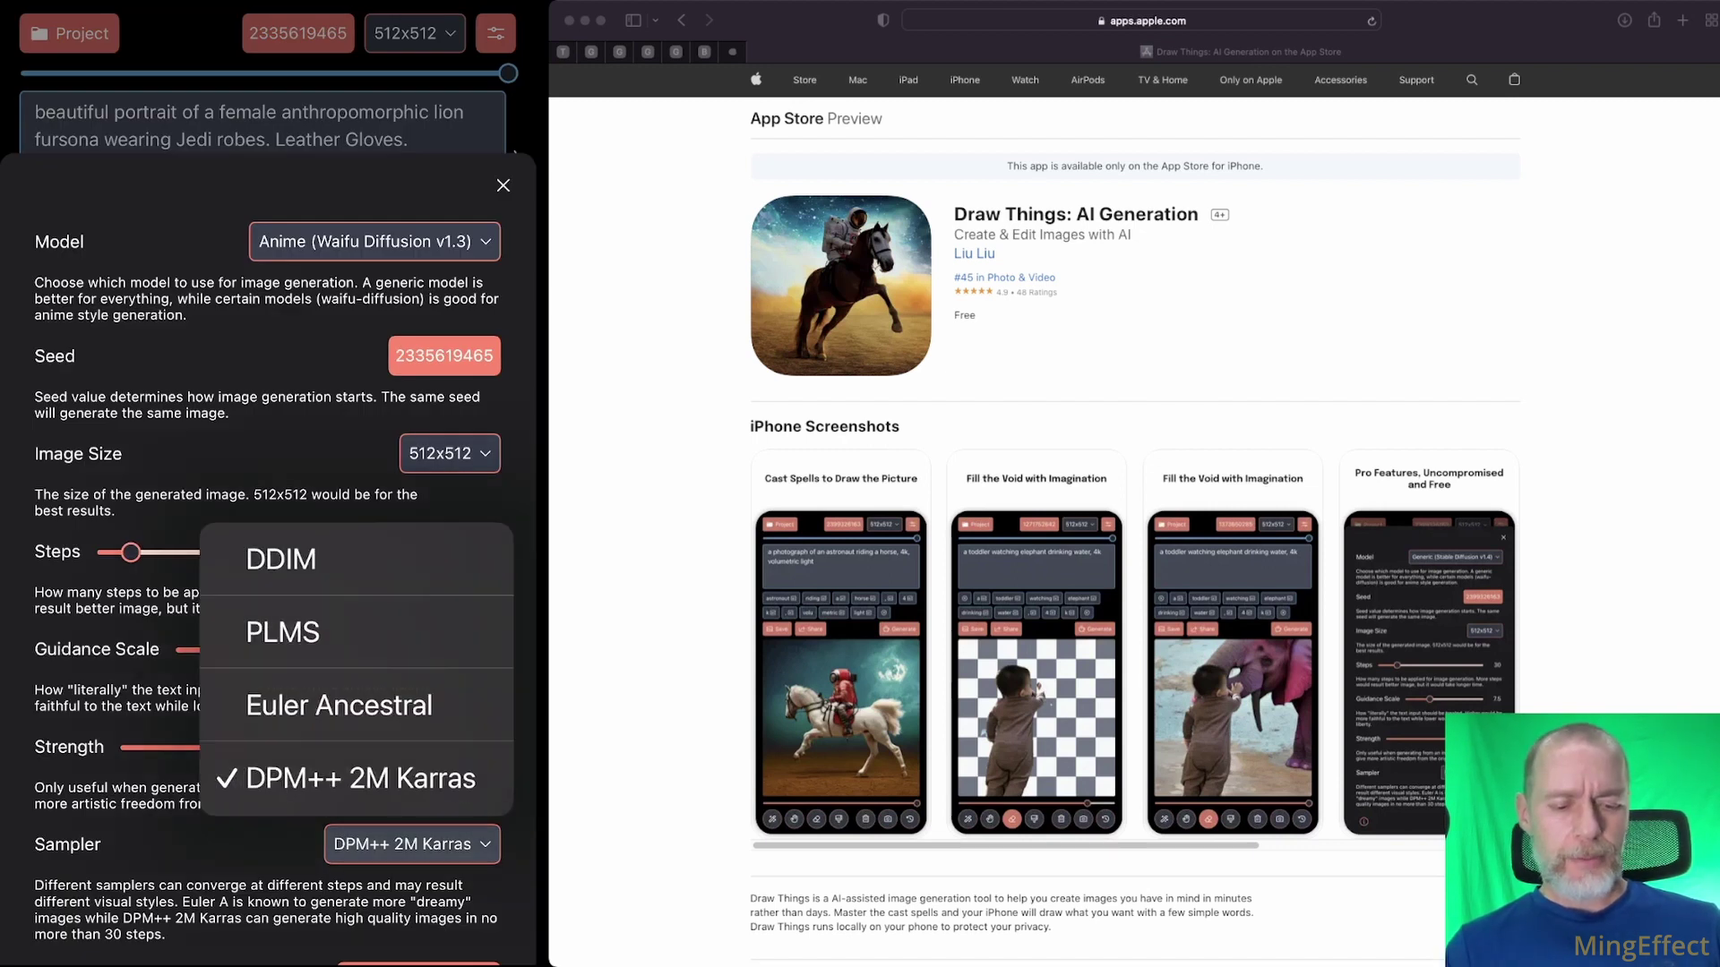
click(283, 564)
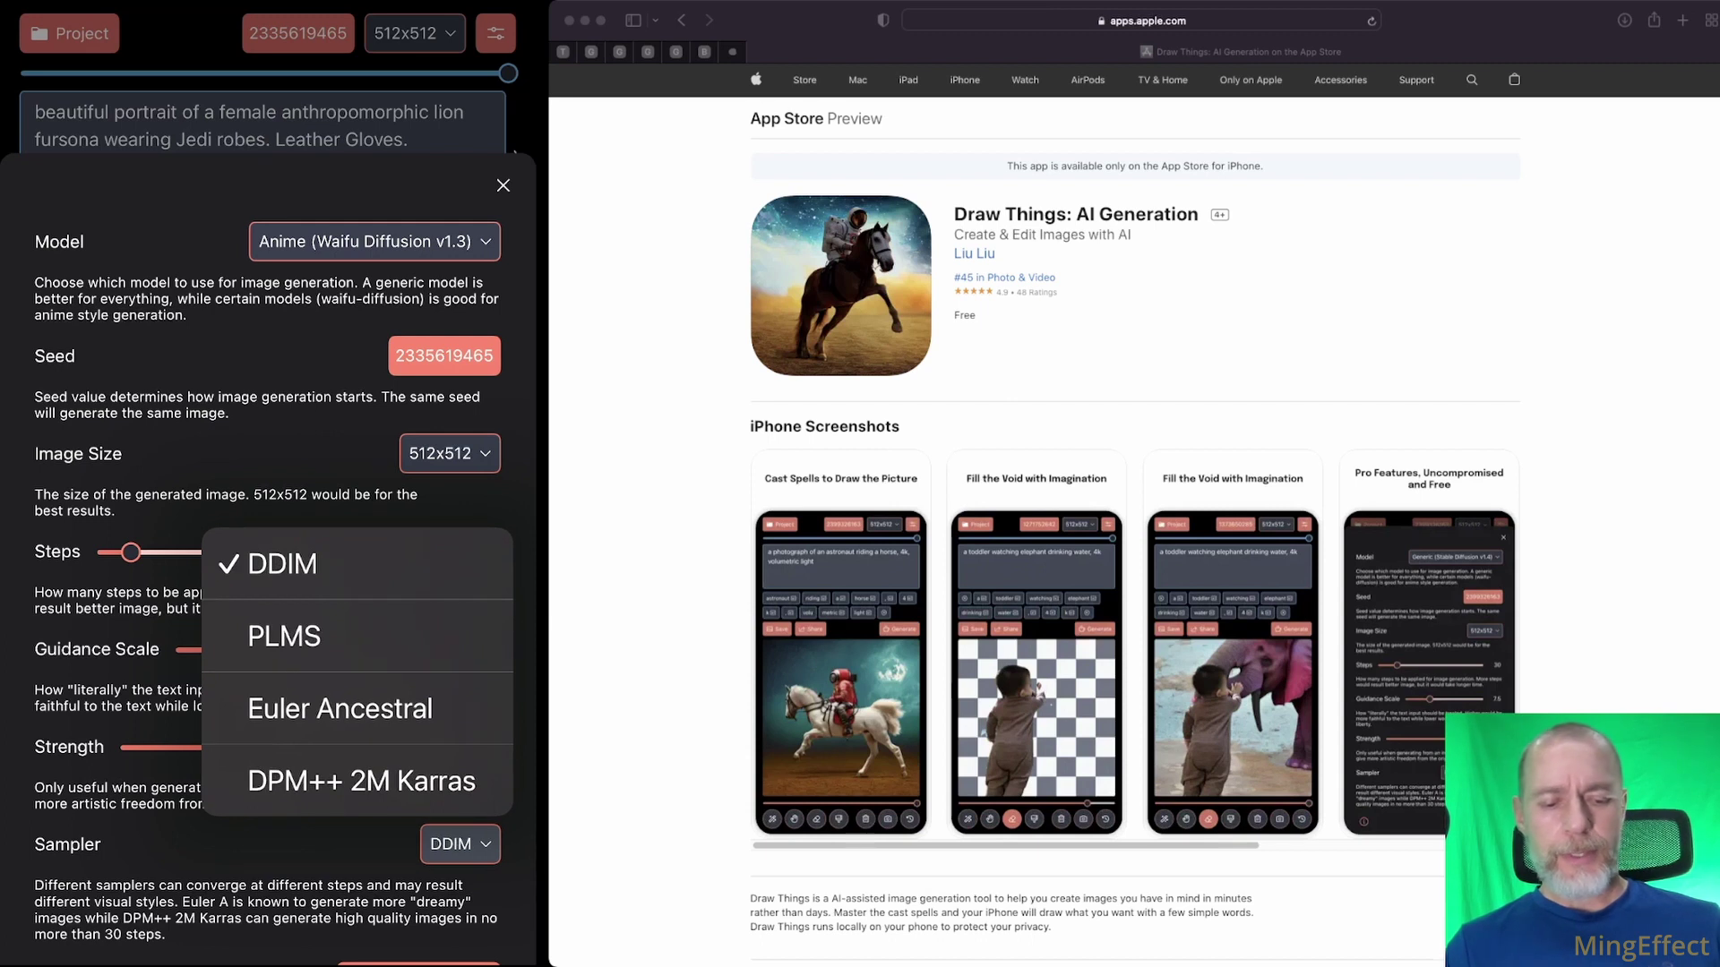
click(361, 781)
click(412, 844)
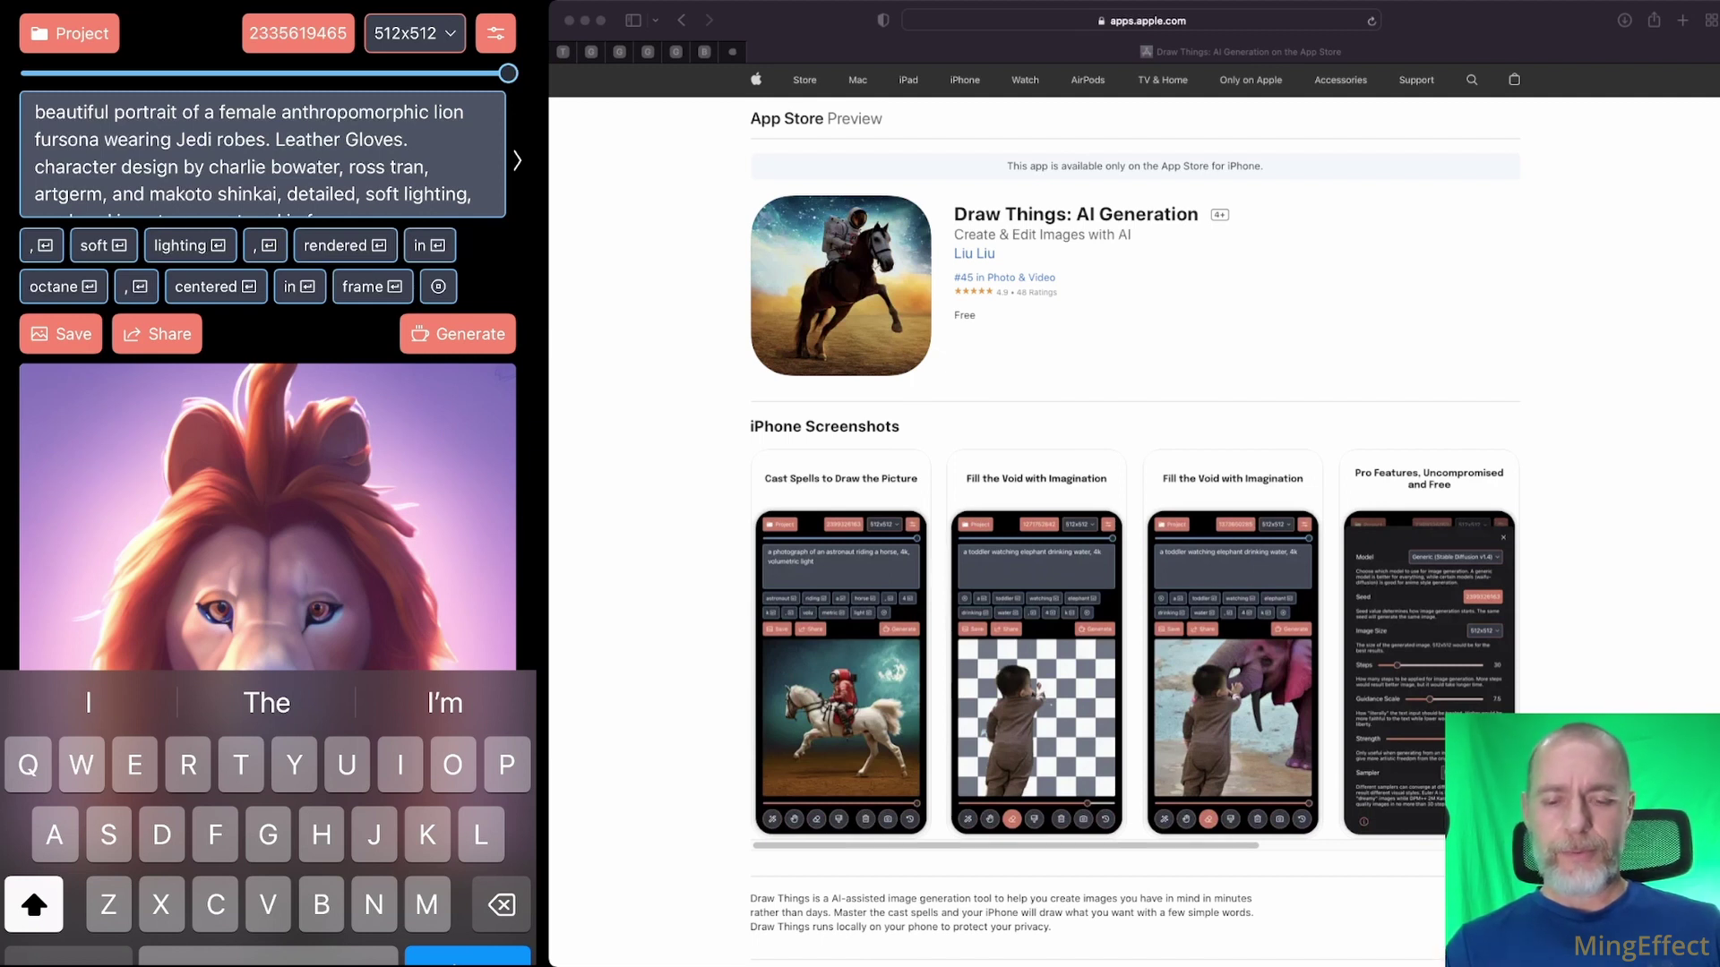
Choose Arcane (v3) as the model, keep steps at 20, and close the settings sheet
click(495, 33)
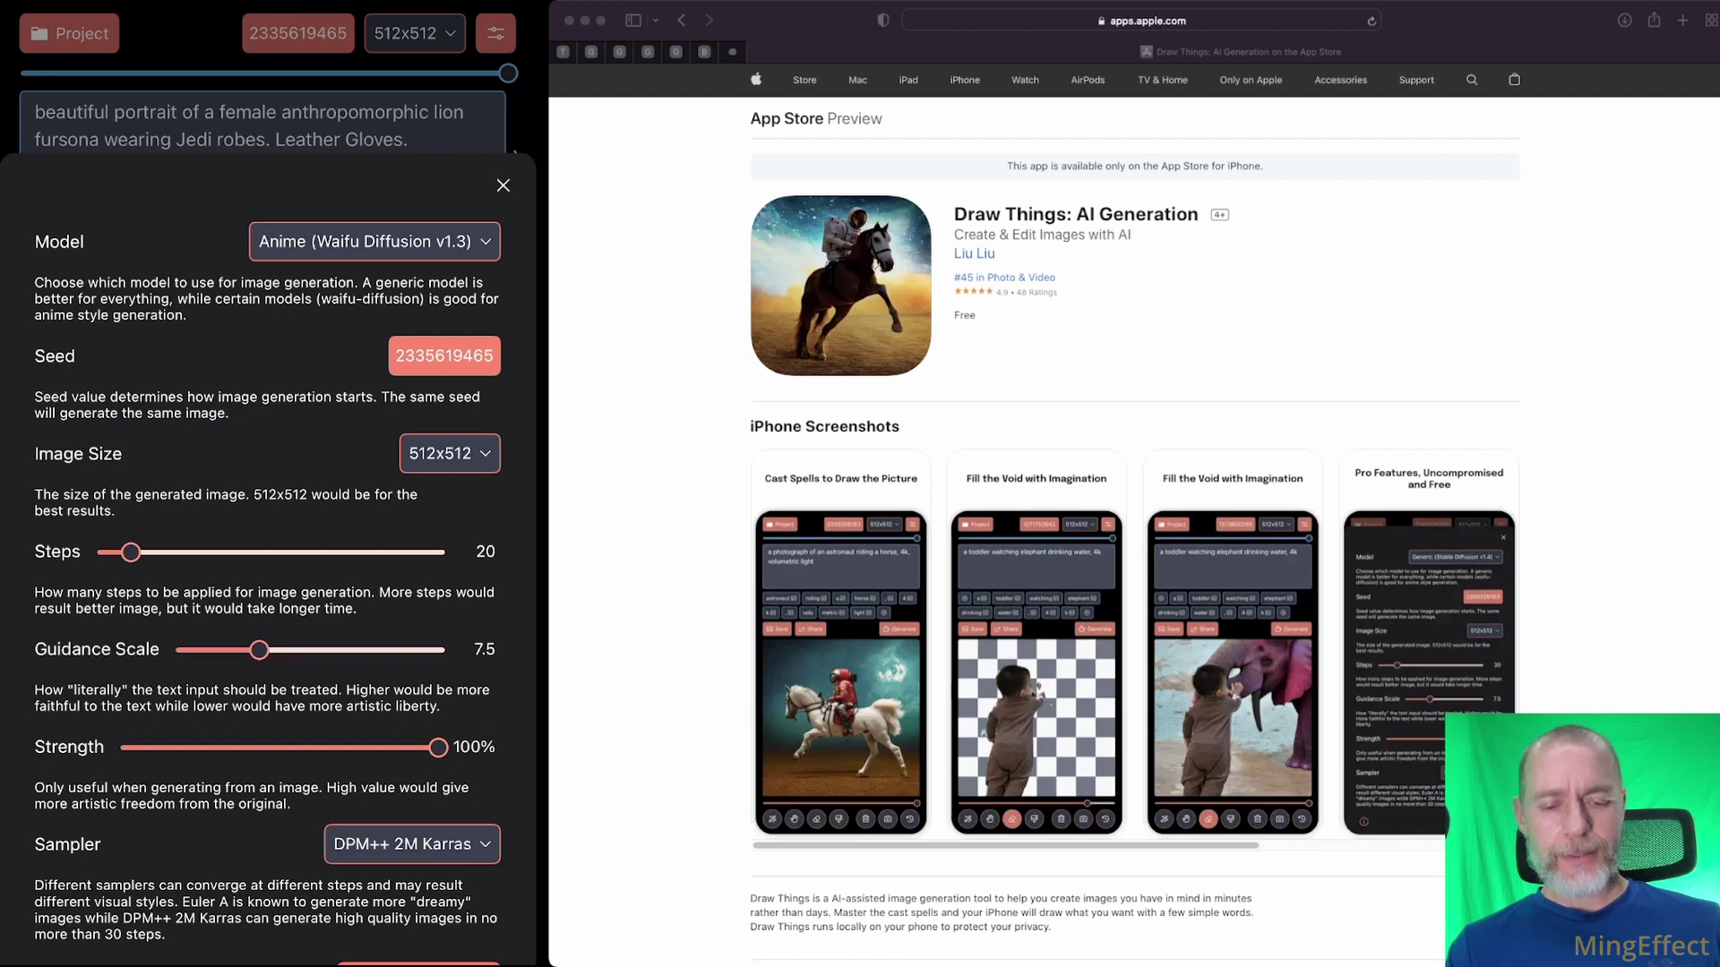
click(375, 241)
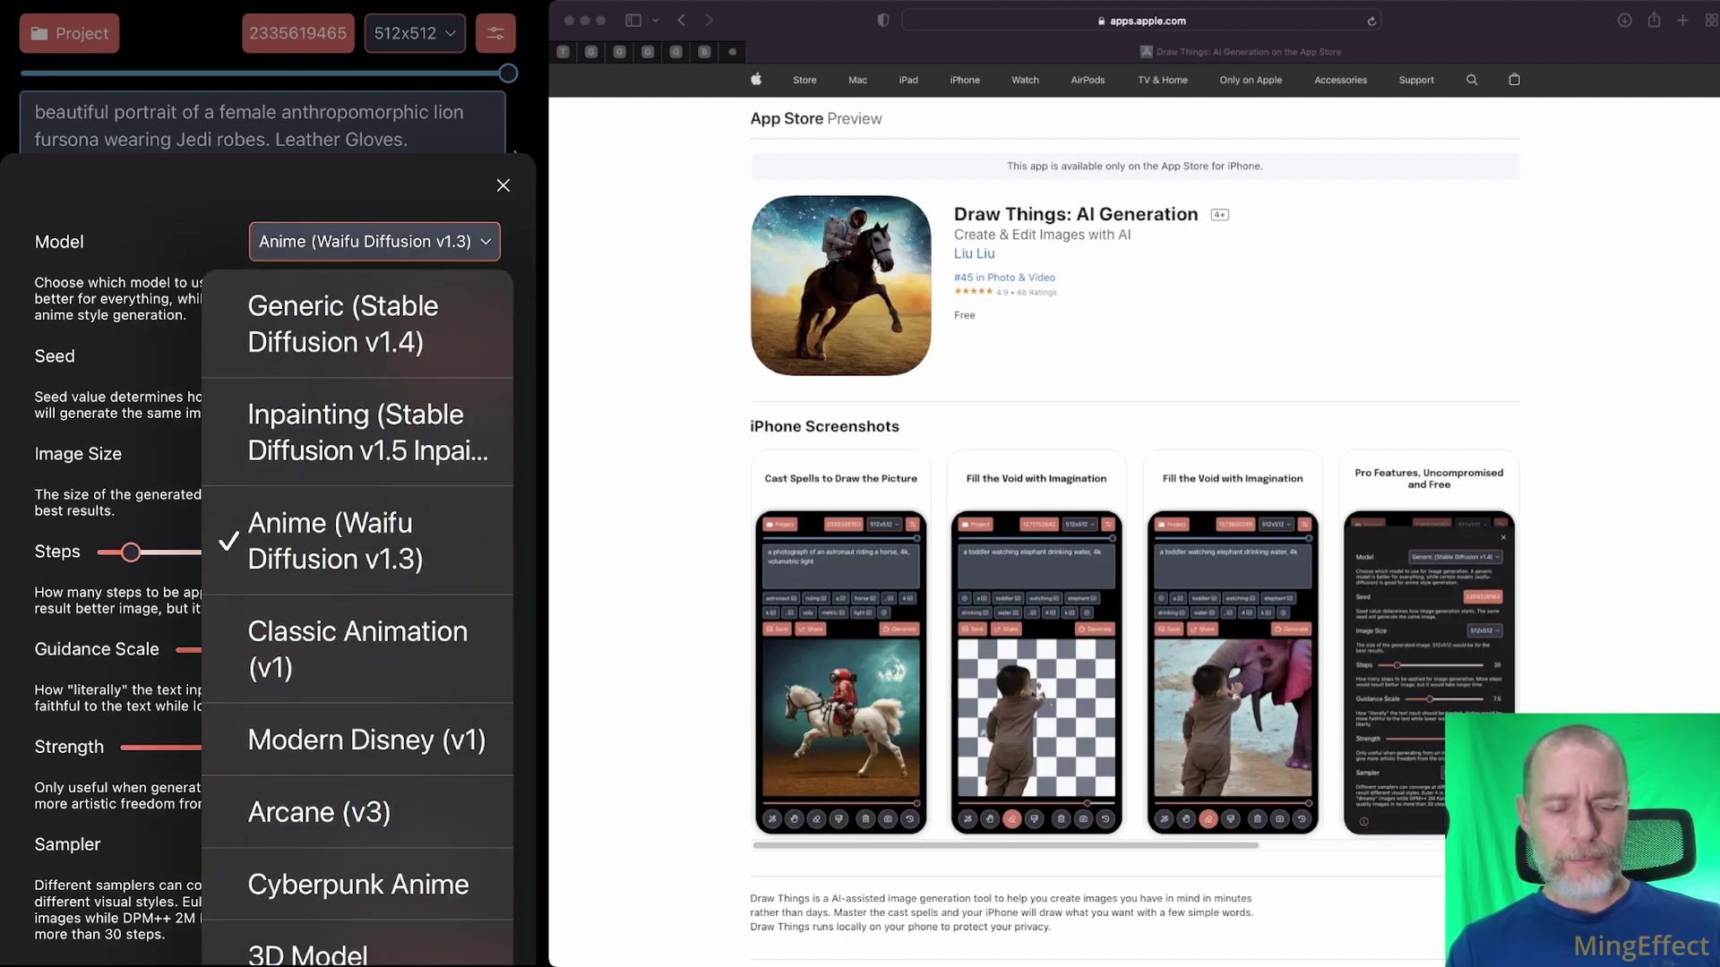
click(319, 811)
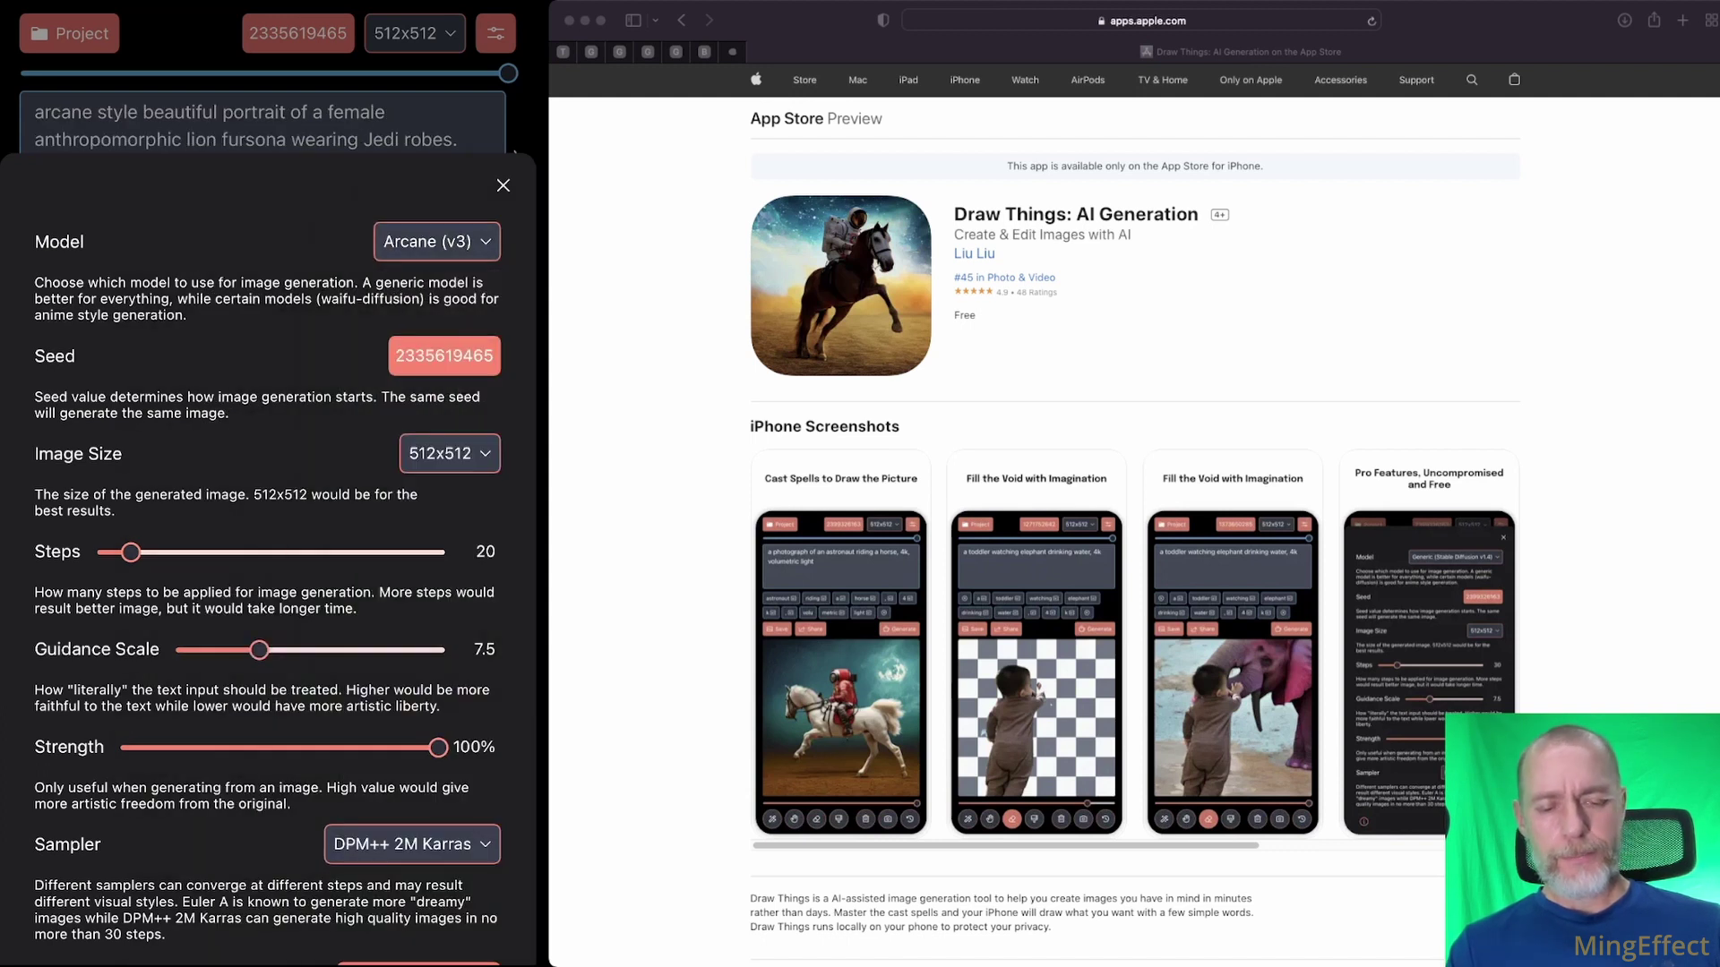
mouse_move(131, 552)
mouse_down()
mouse_move(437, 552)
mouse_move(131, 551)
mouse_up()
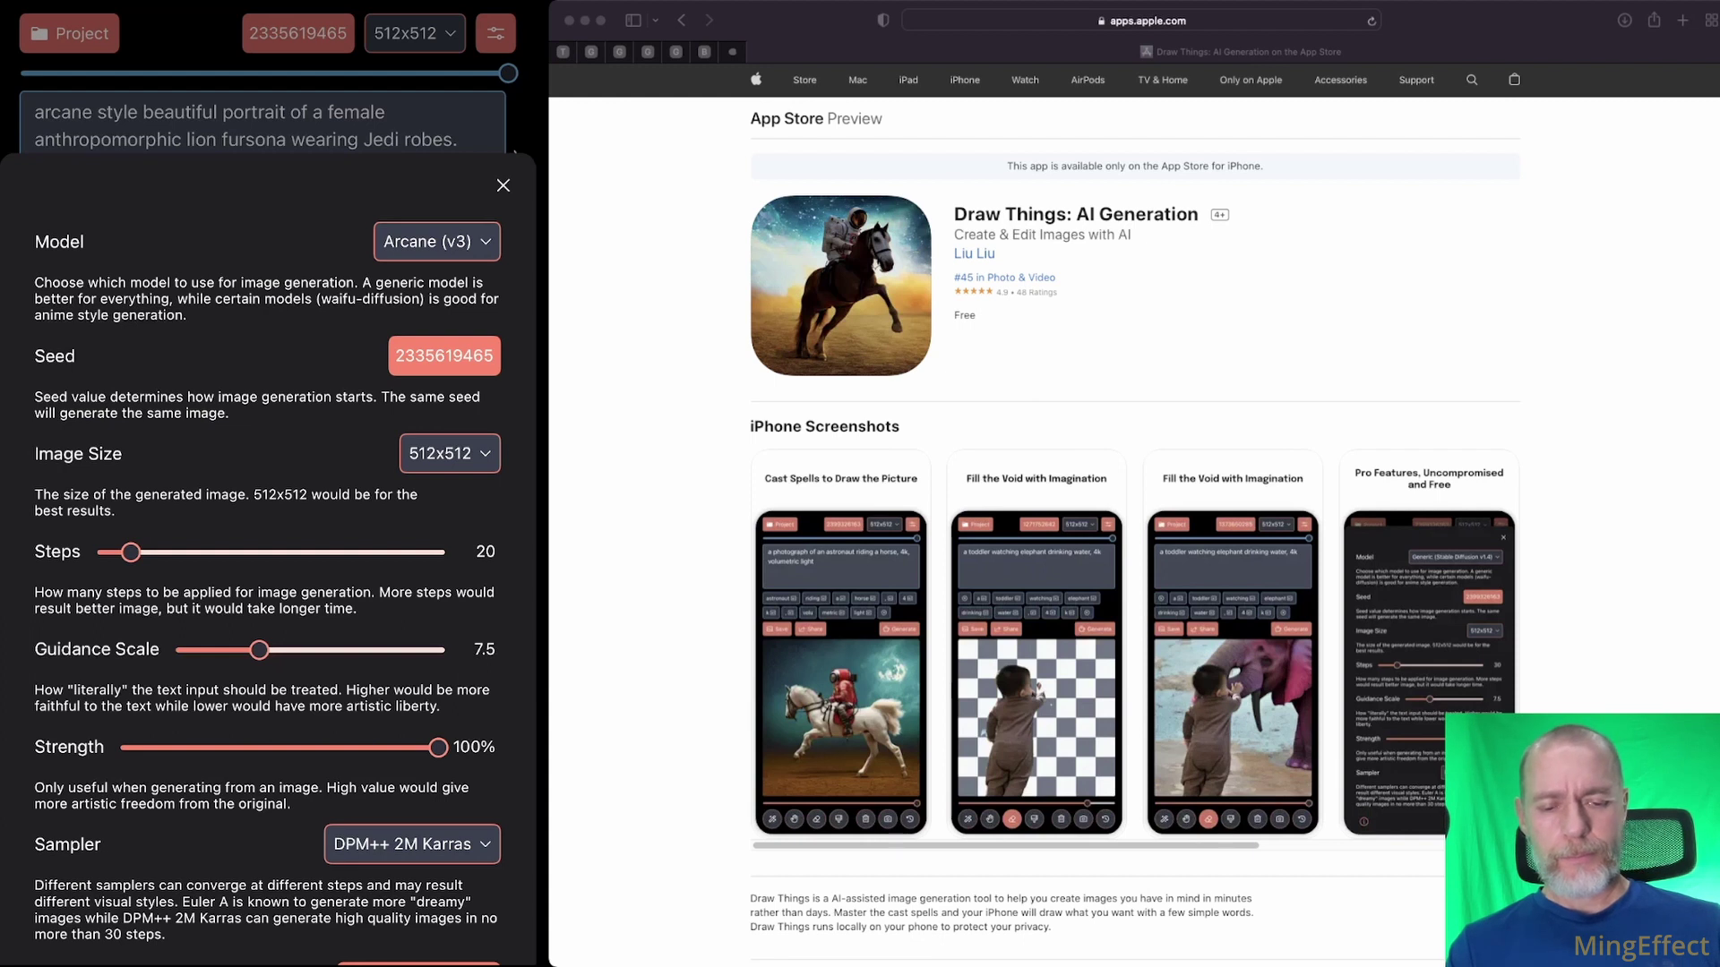
click(504, 185)
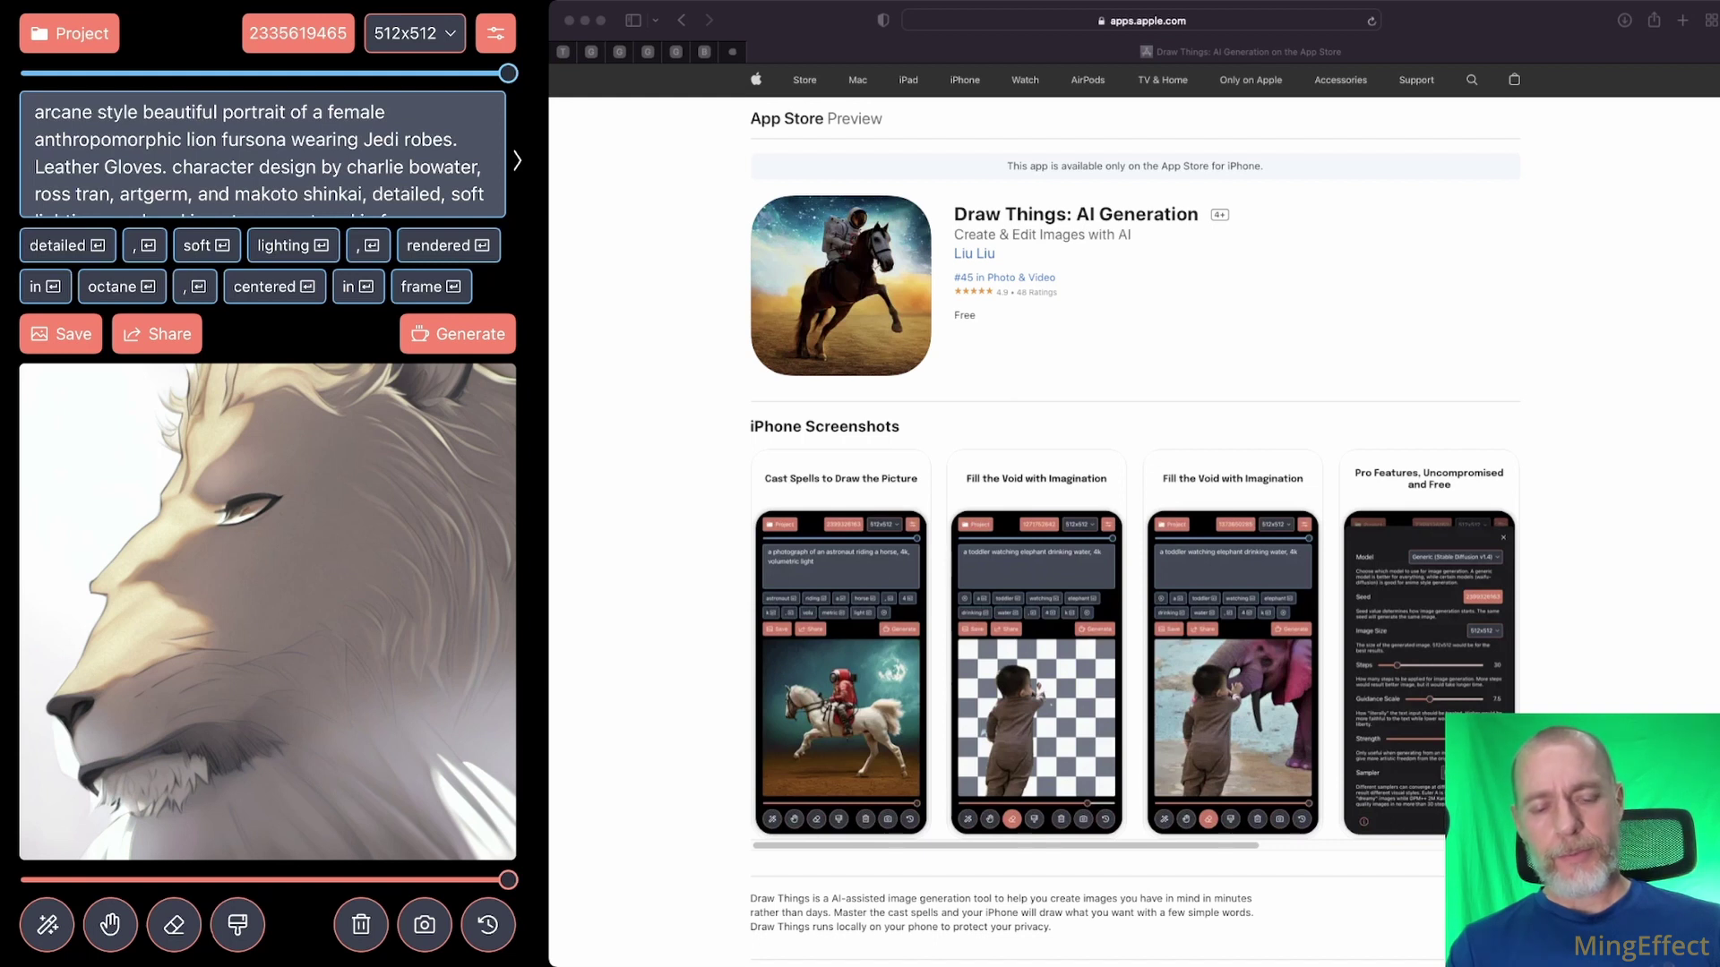
Generate the image with Cmd+Return, browsing the developer's App Store page in Safari while it renders
key(super+Return)
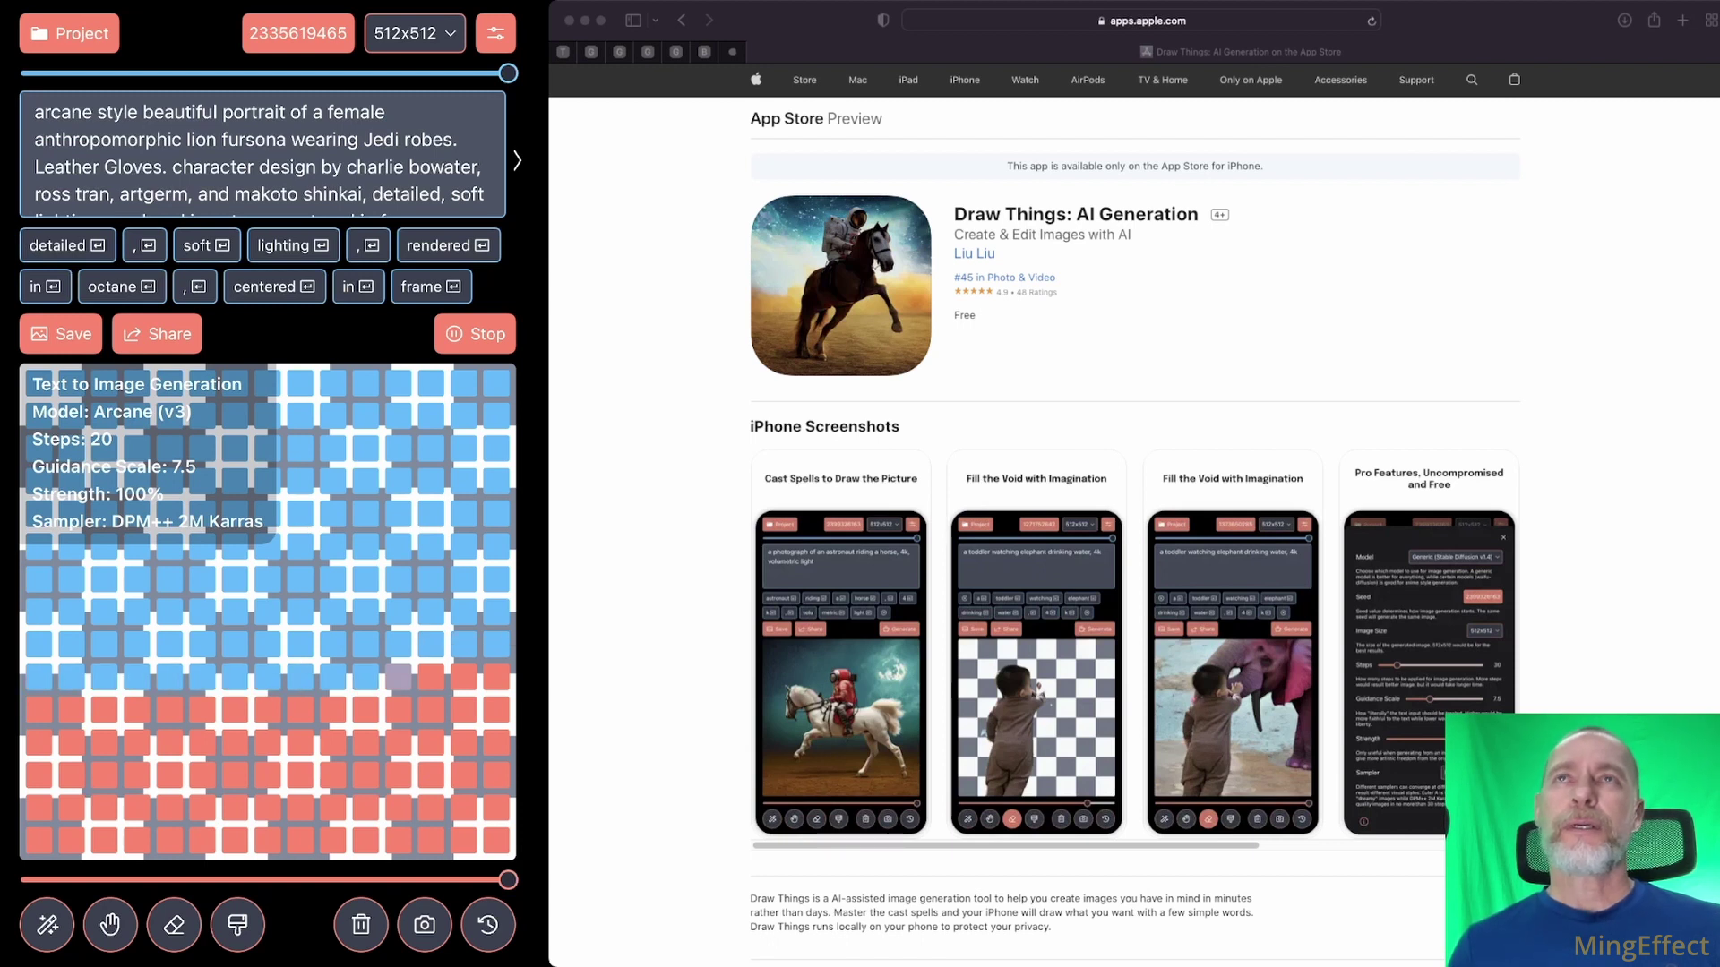
key(super+Tab)
click(974, 253)
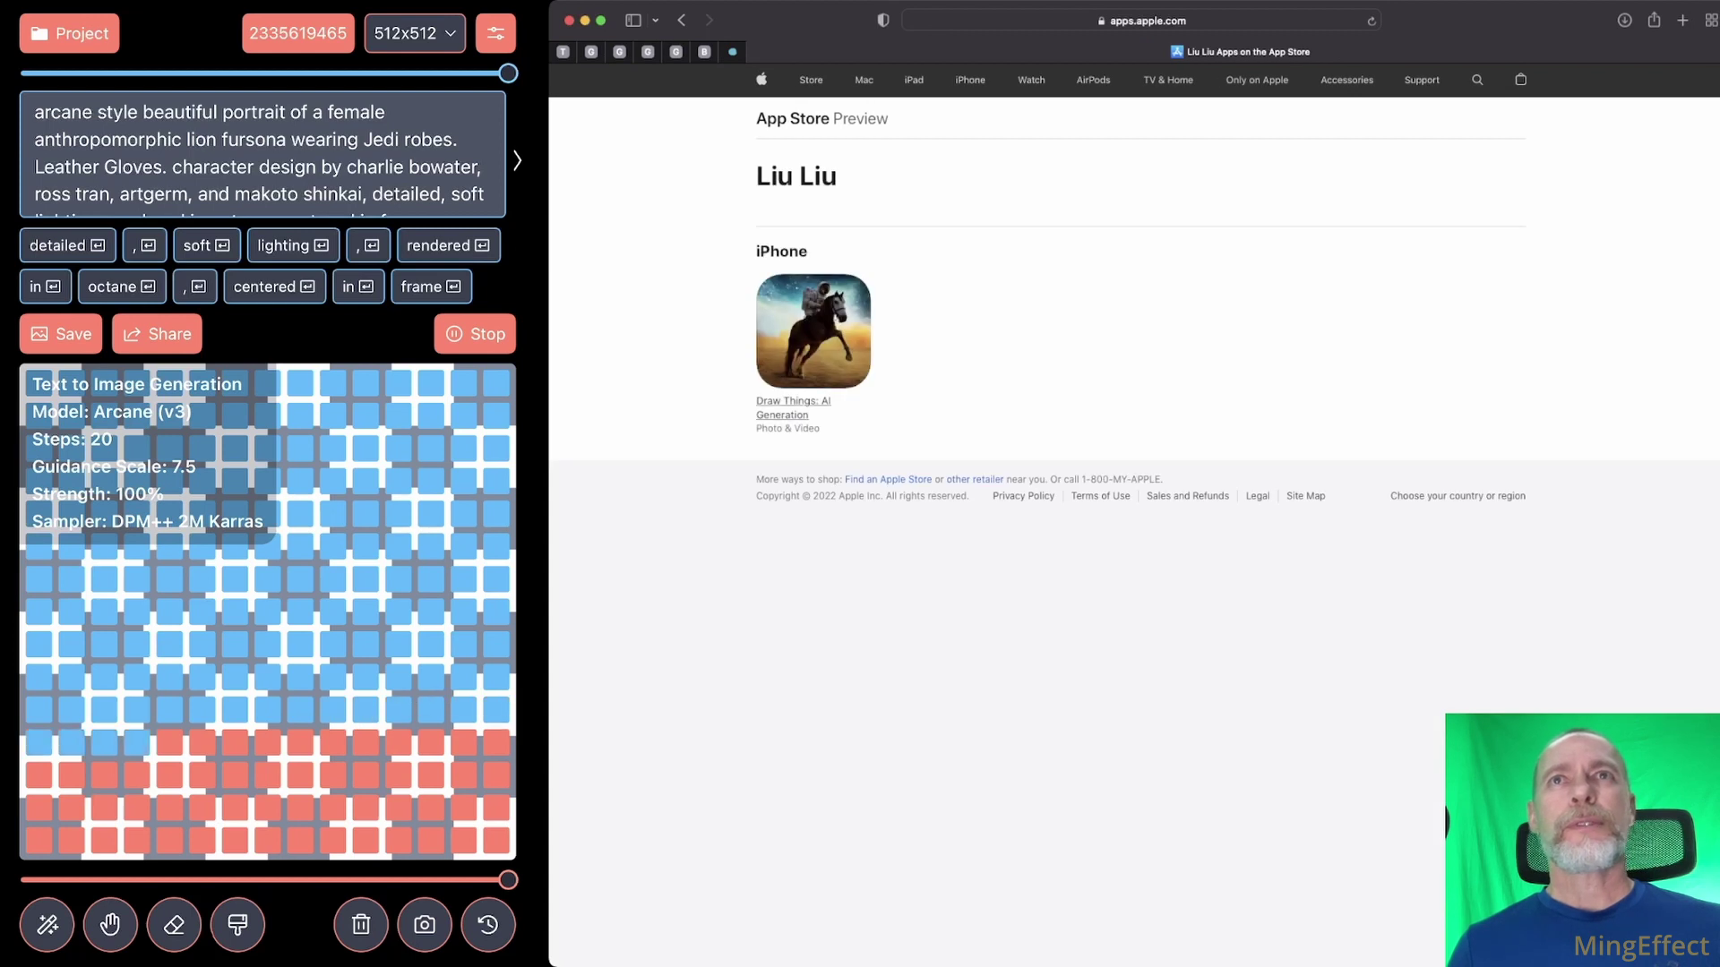
key(super+bracketleft)
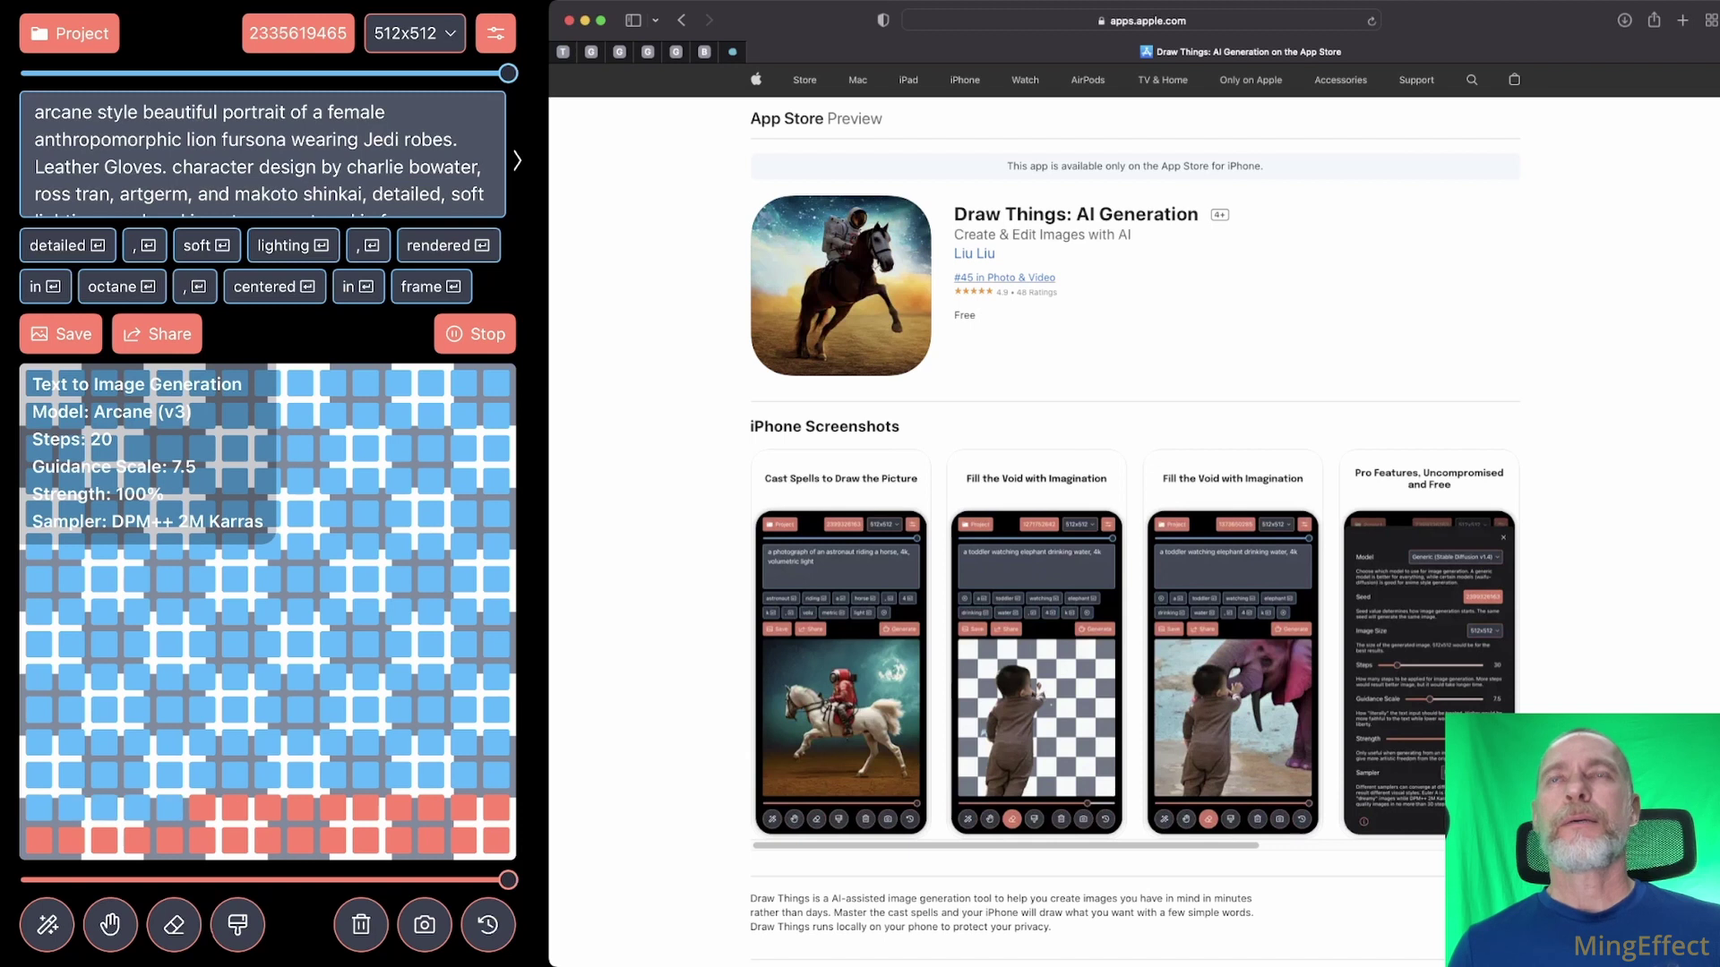
scroll(1134, 501, down, 10)
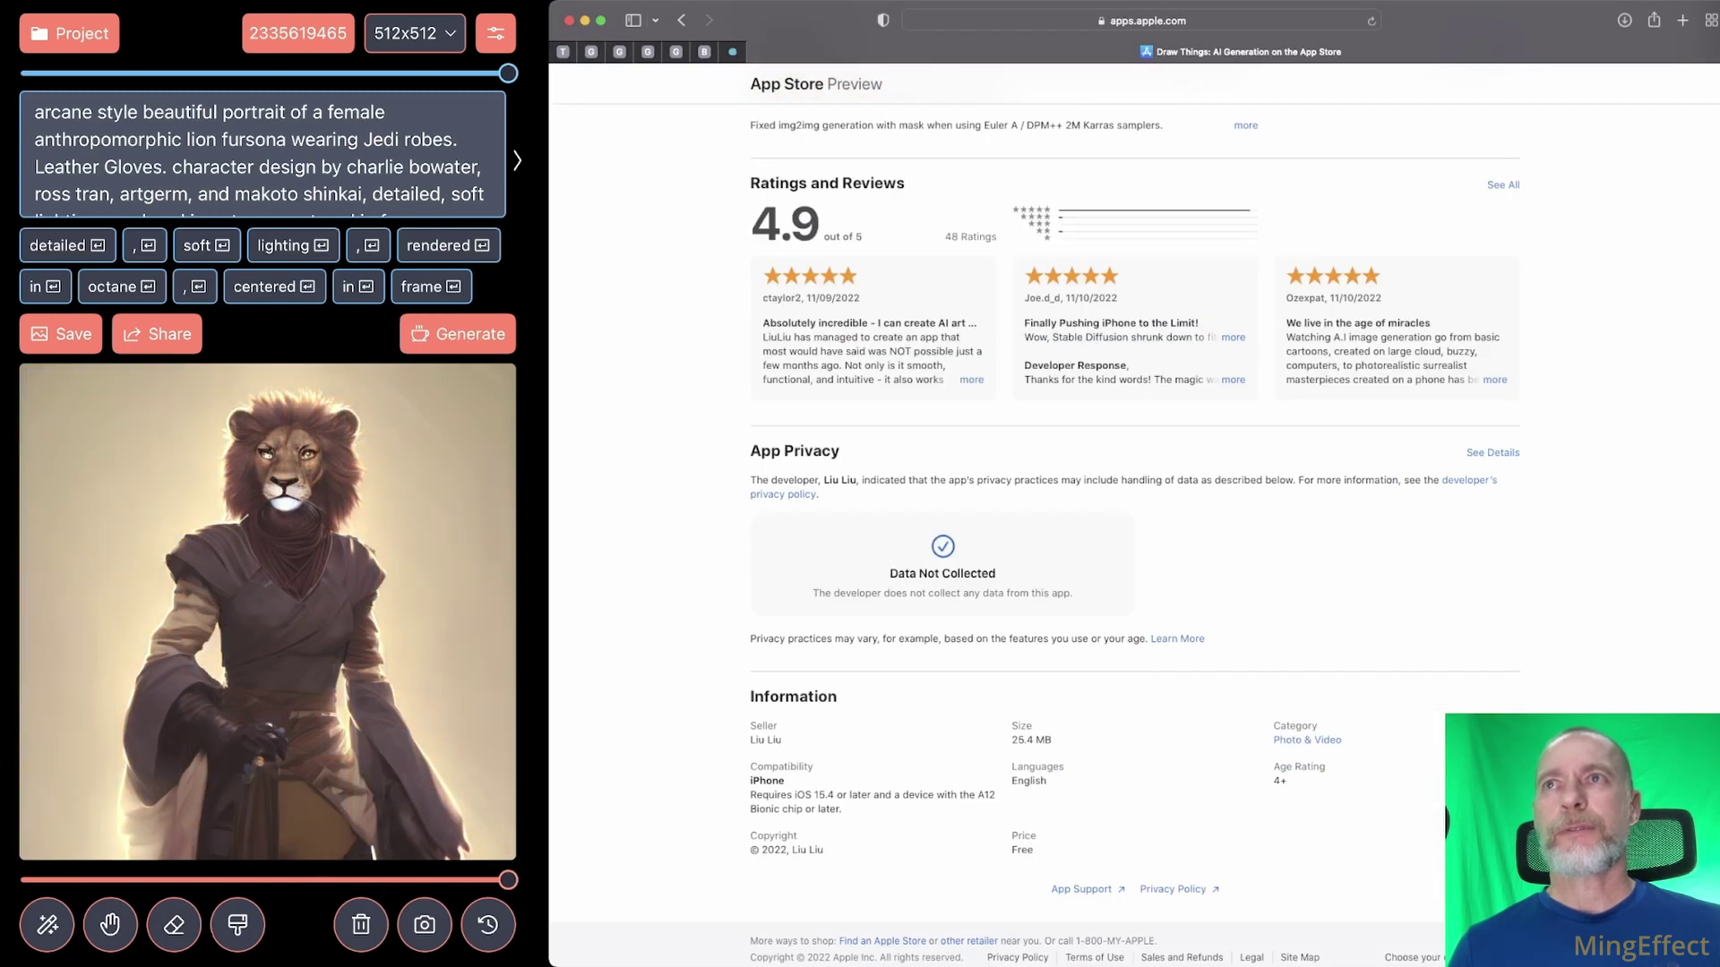
Open the Draw Things support site, then inspect the prompt tokens 'rendered', 'in', 'centered' and 'frame'
click(1082, 890)
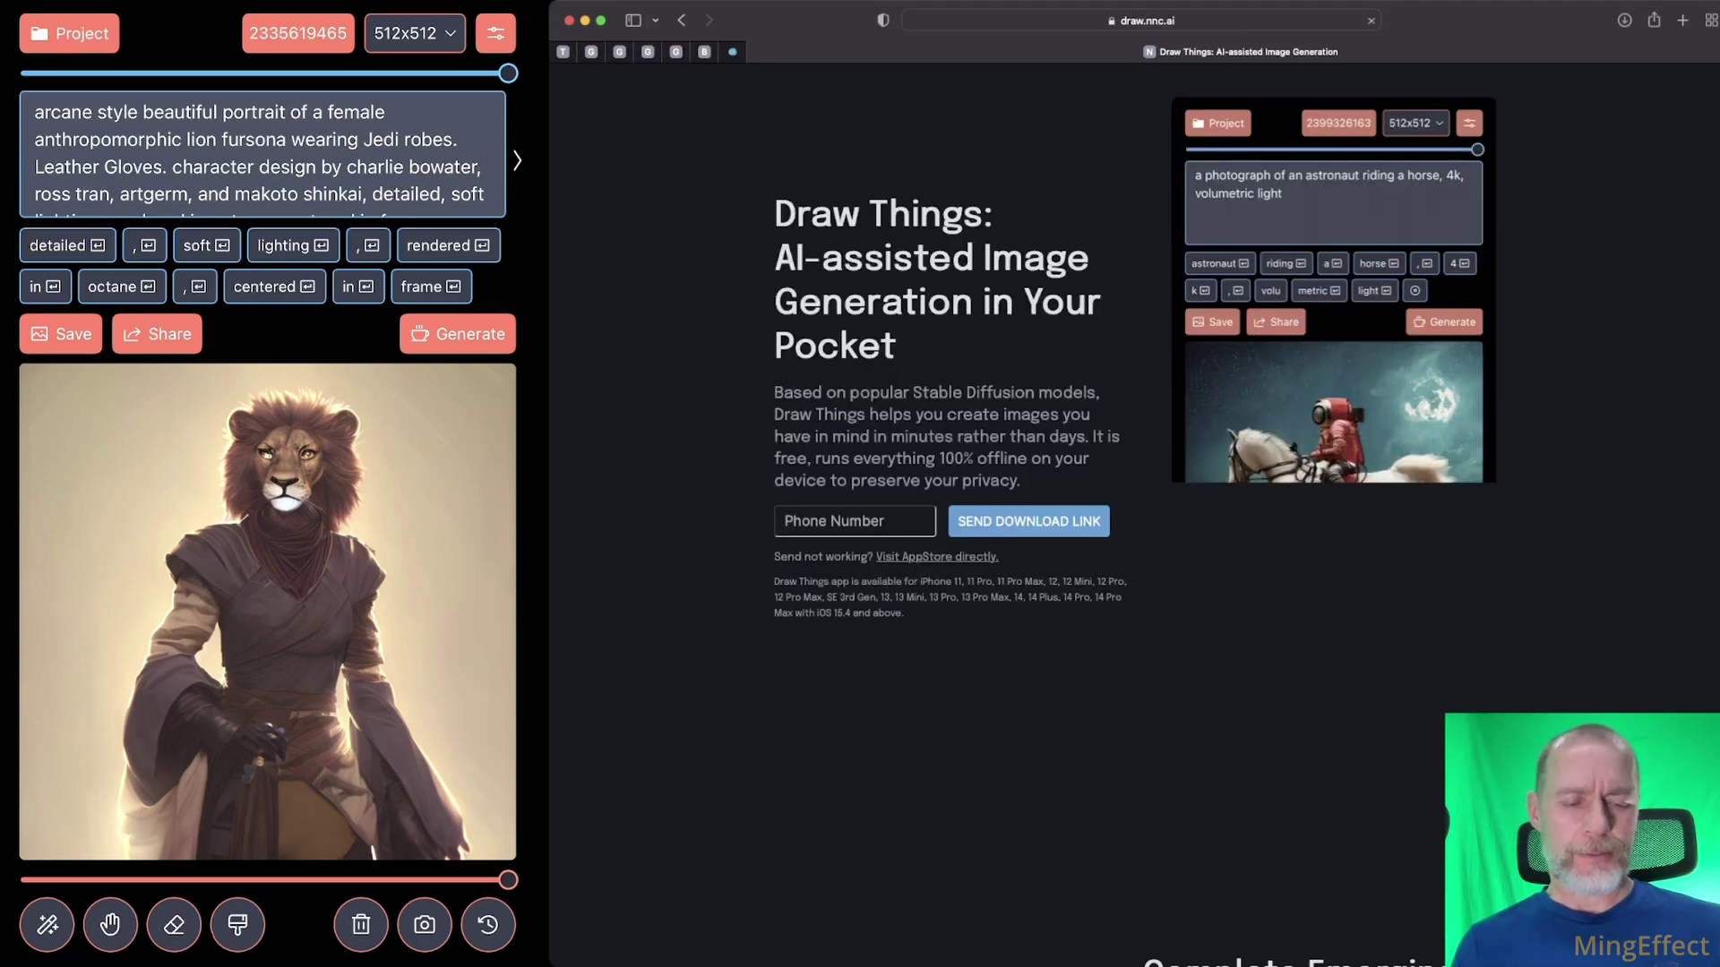
scroll(262, 154, down, 2)
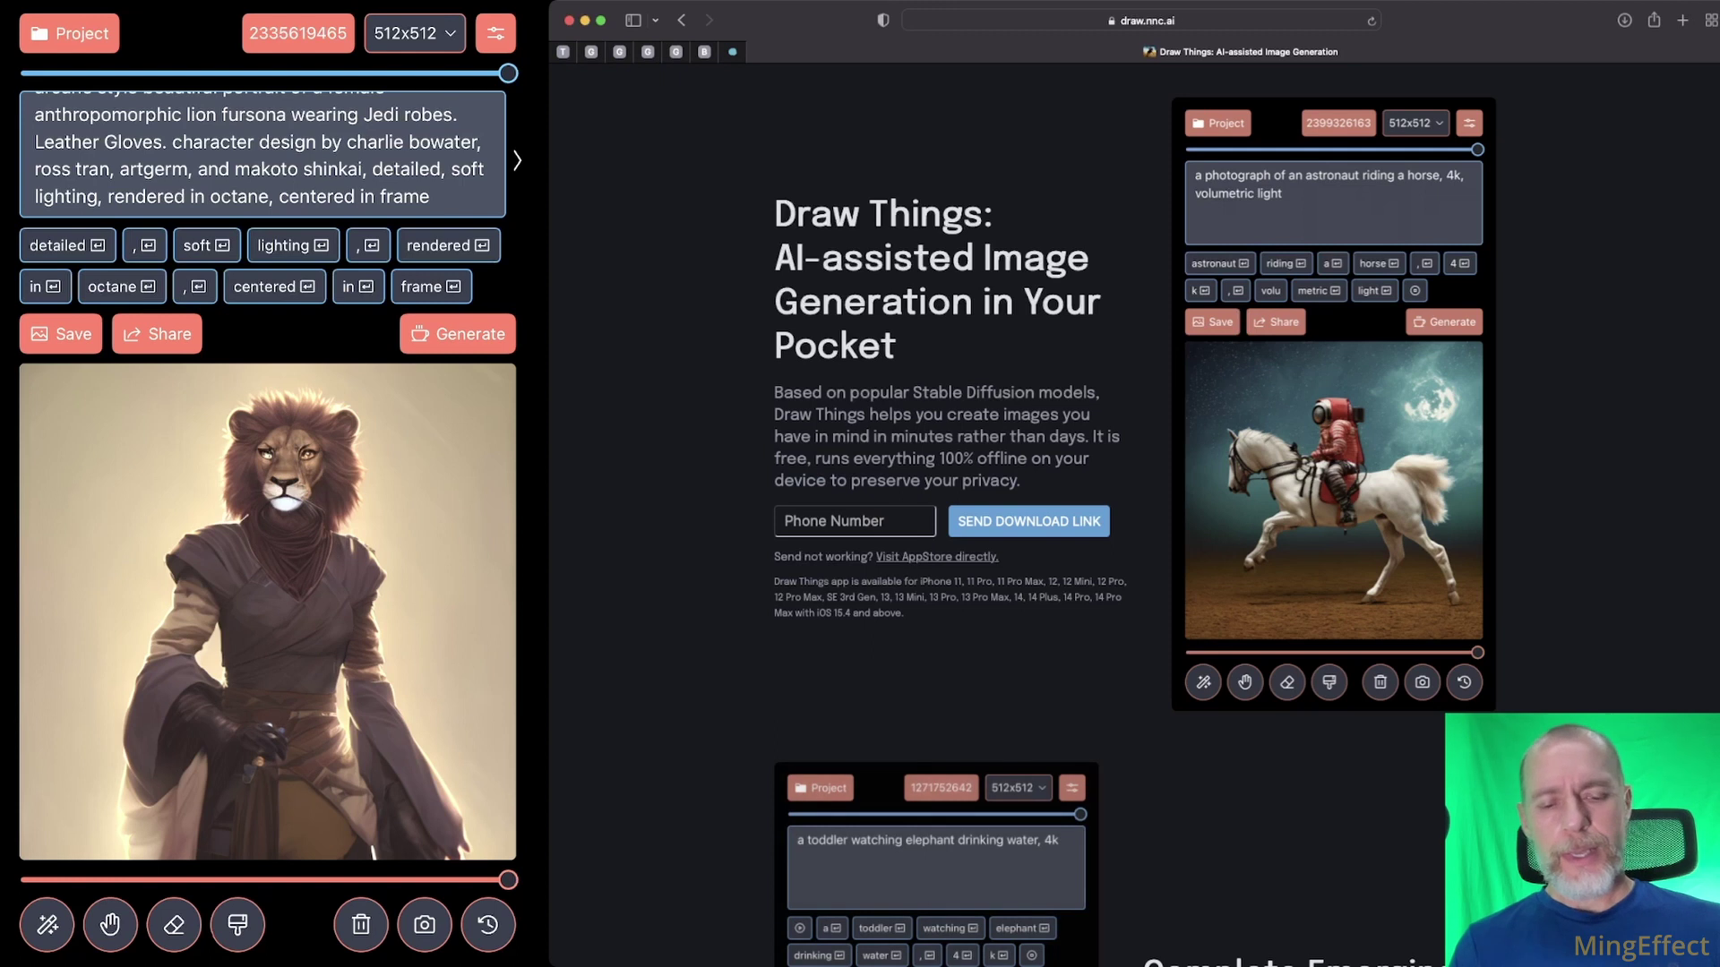
click(439, 246)
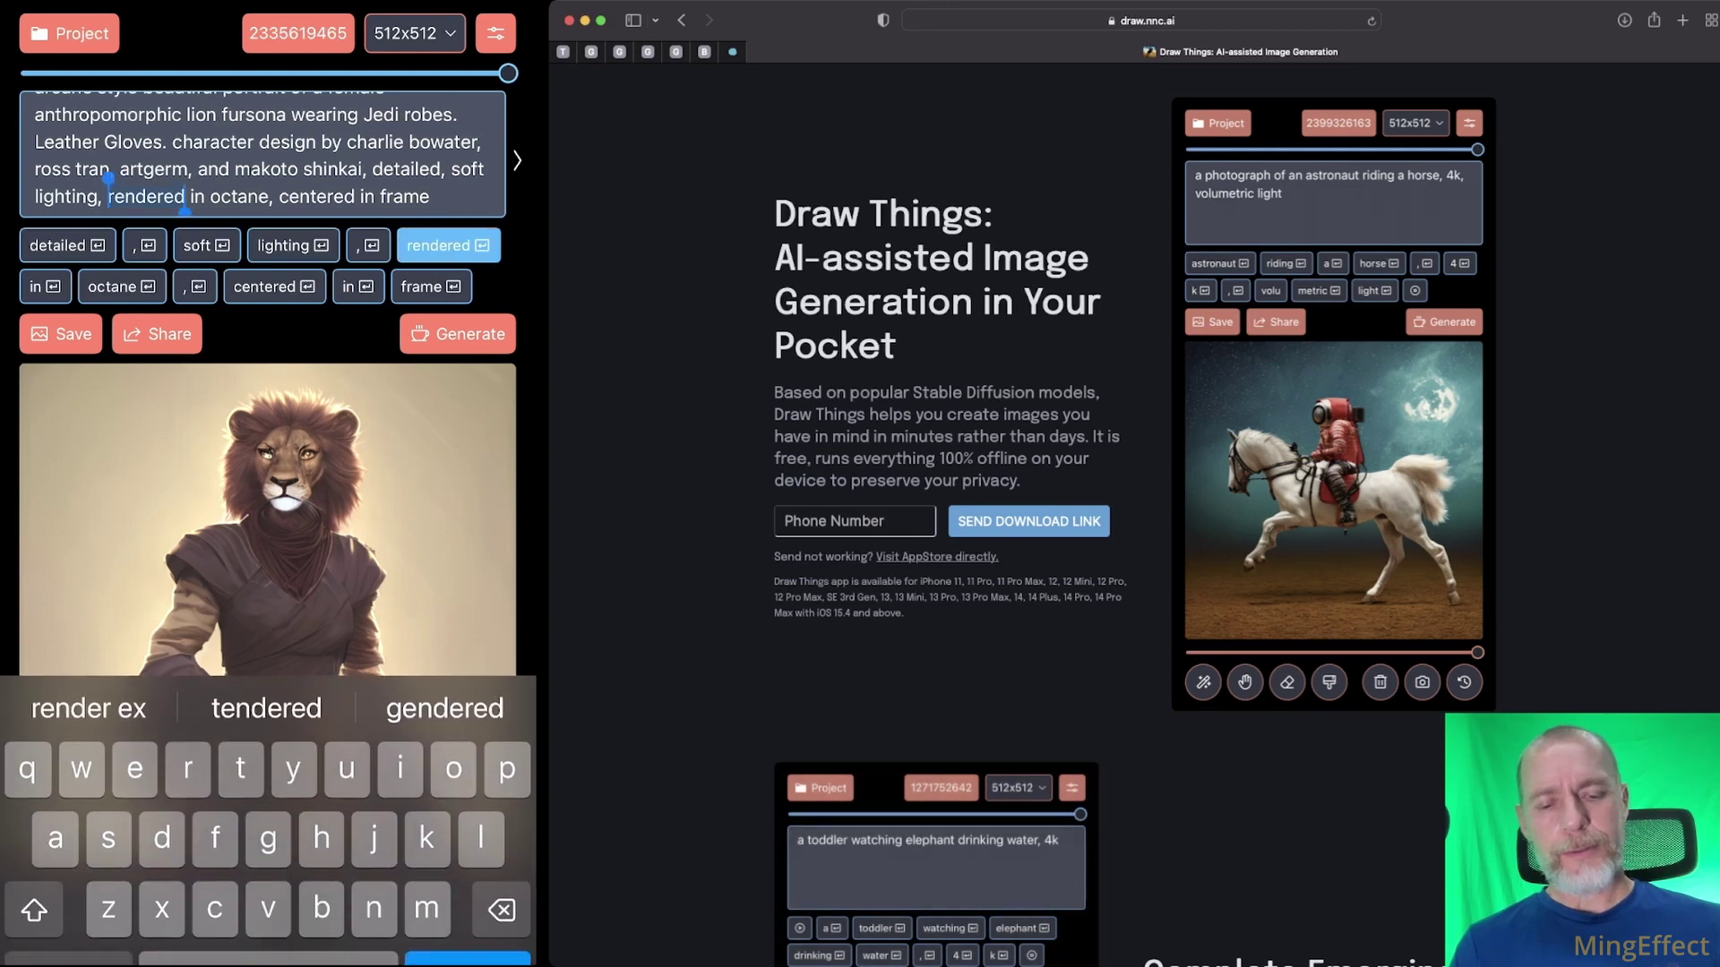
click(284, 246)
click(358, 286)
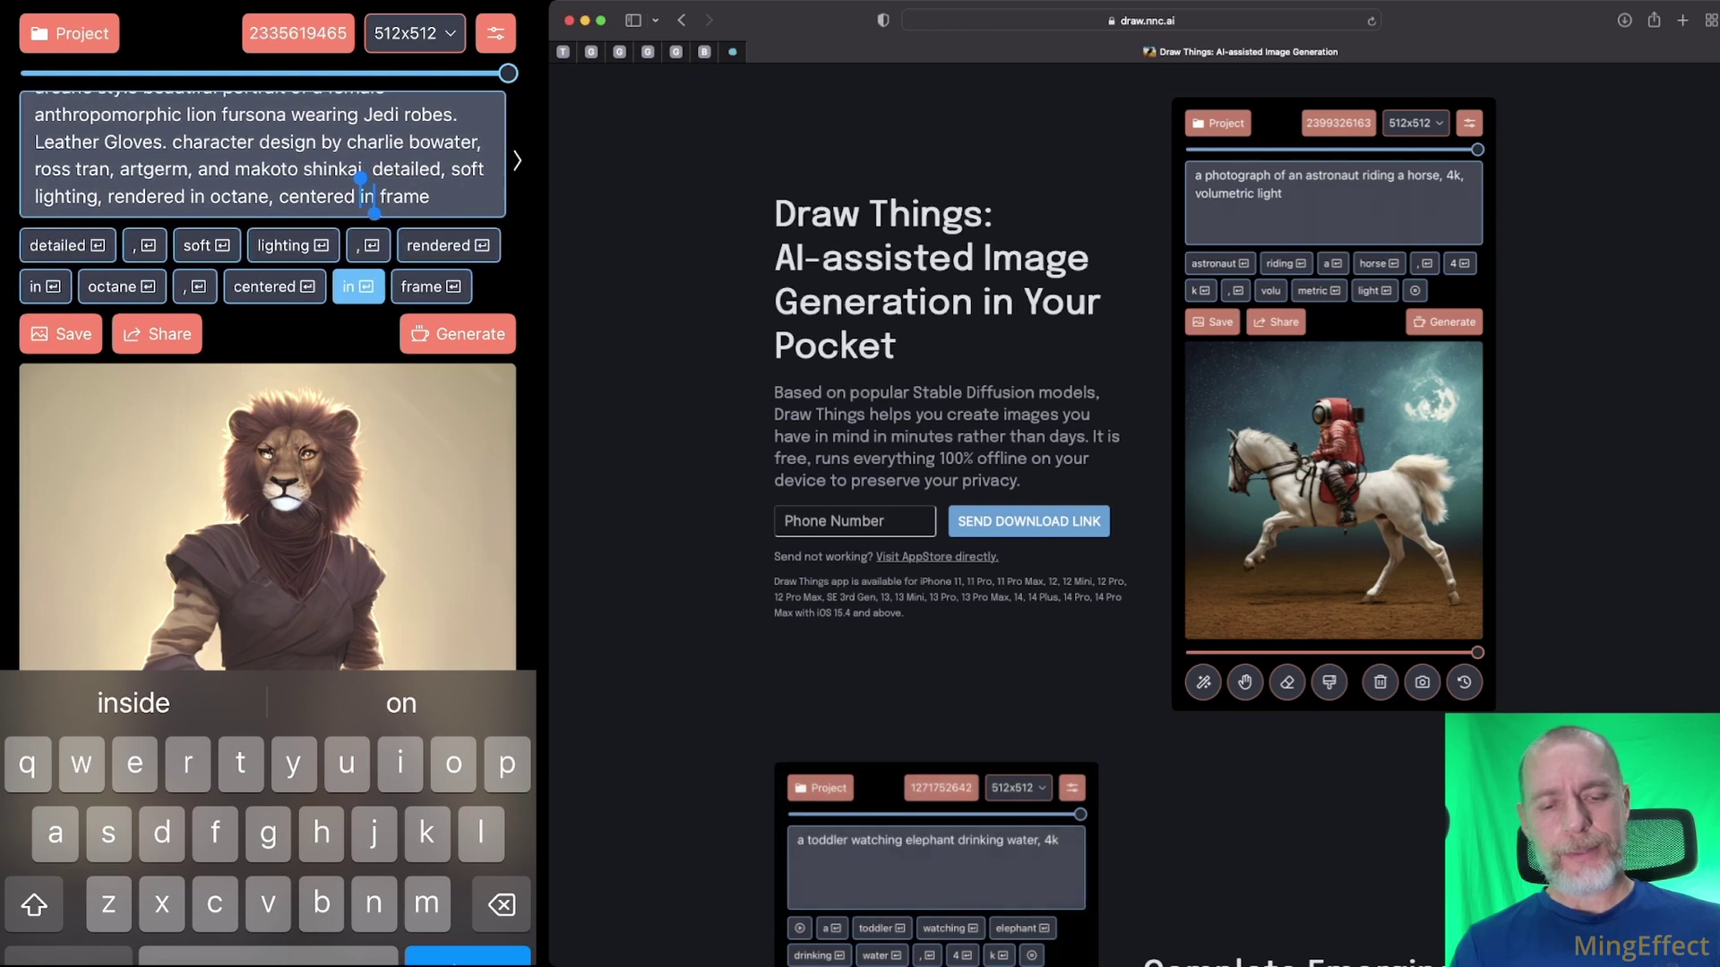
click(274, 286)
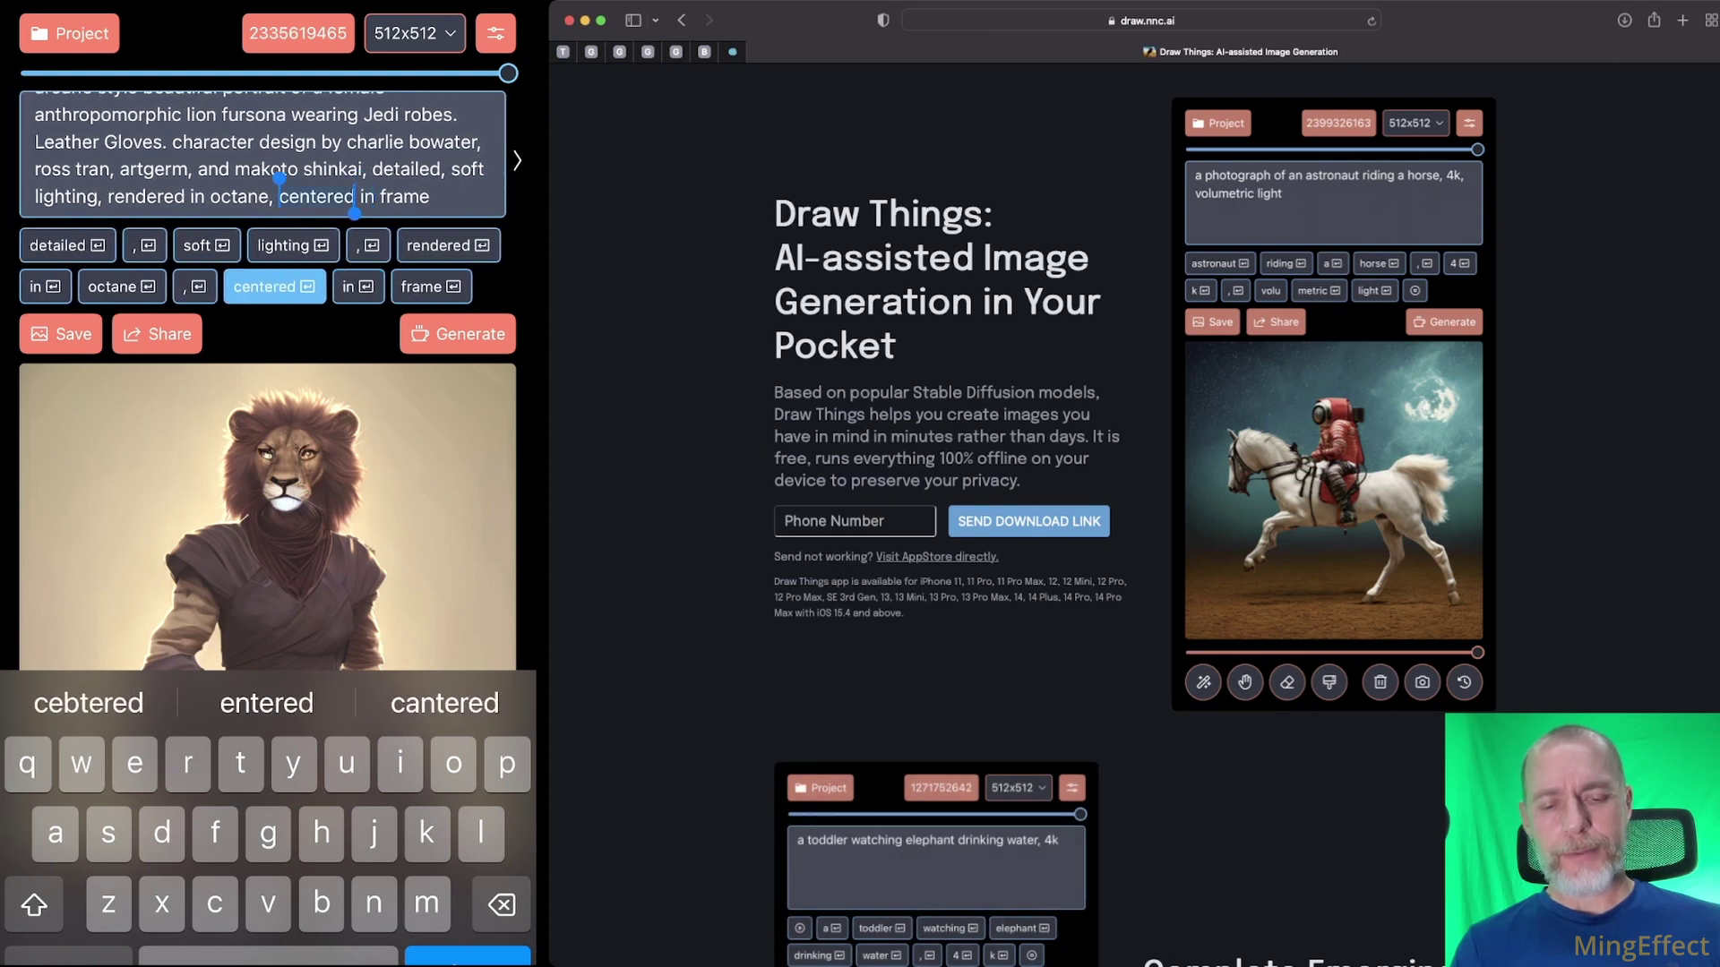
click(431, 287)
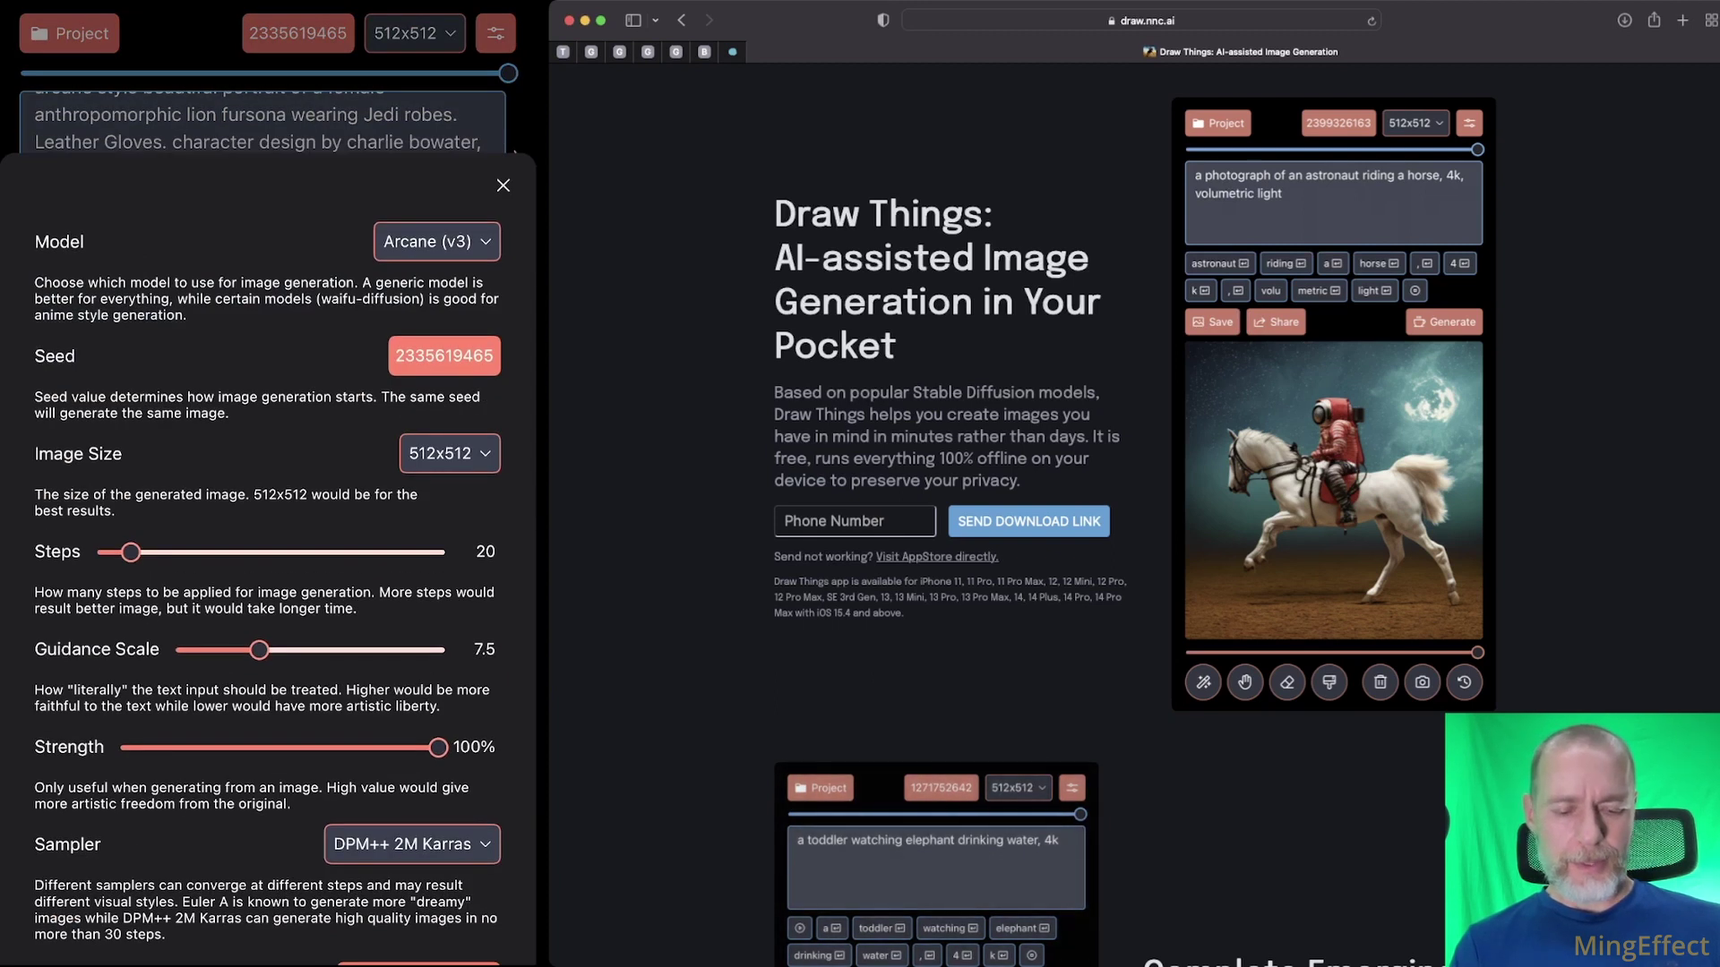
Select the Classic Animation (v1) model and start a new generation
click(436, 241)
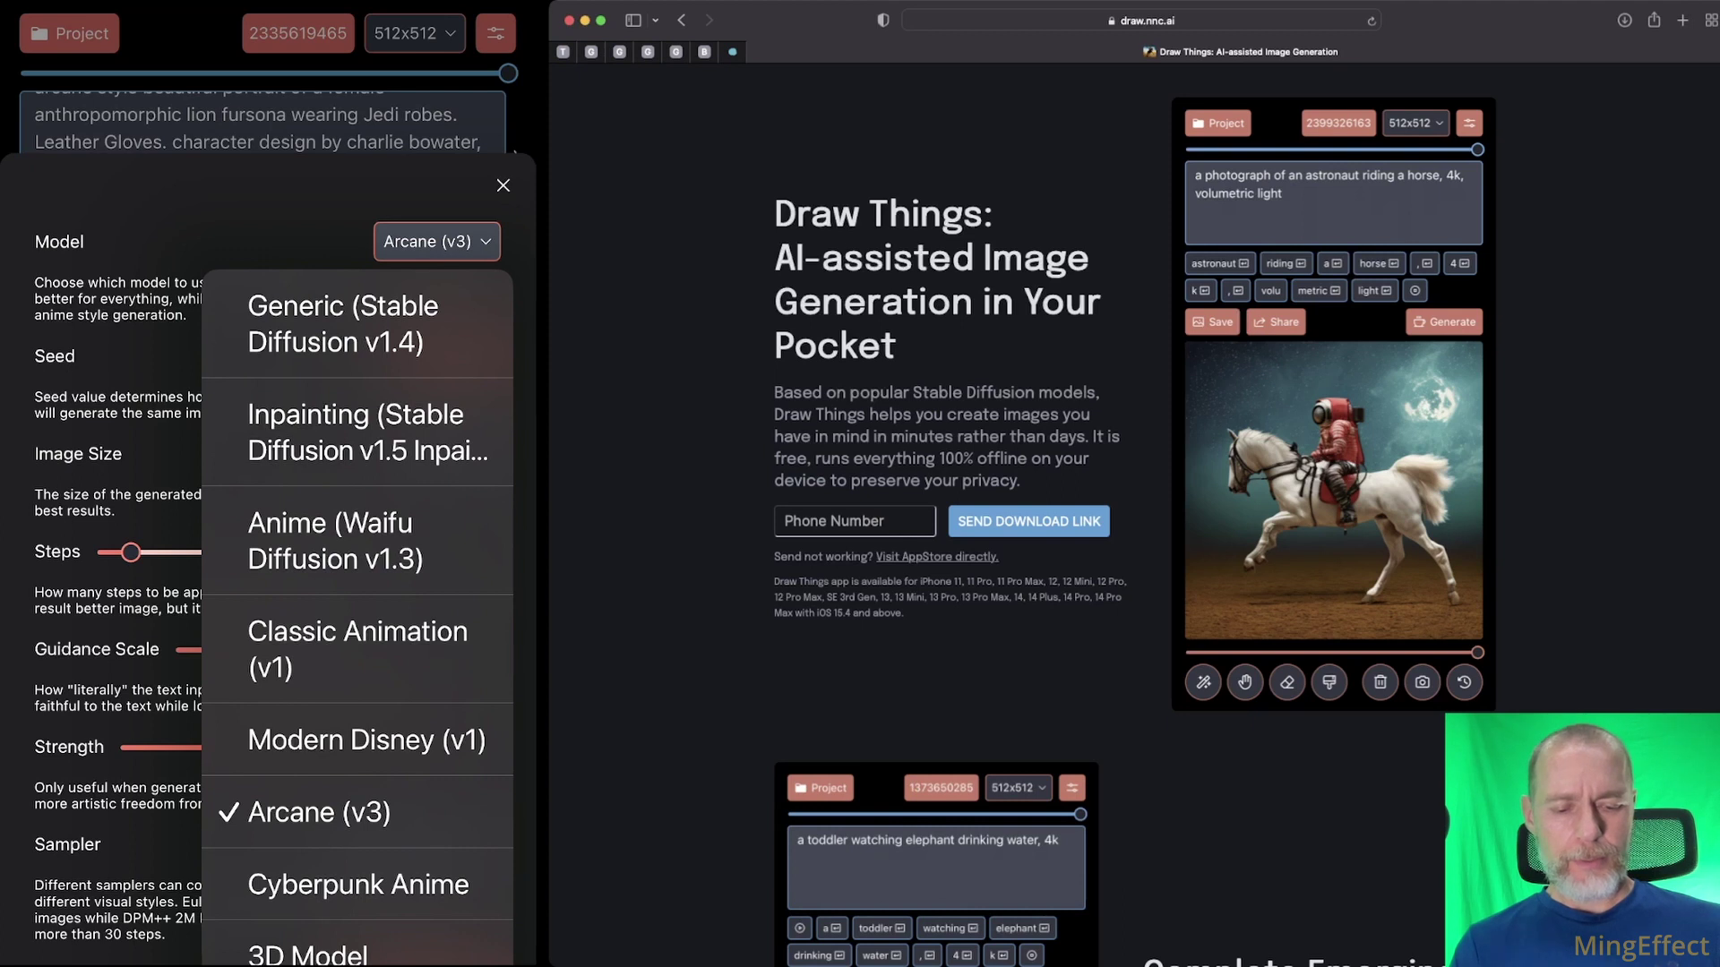
click(357, 649)
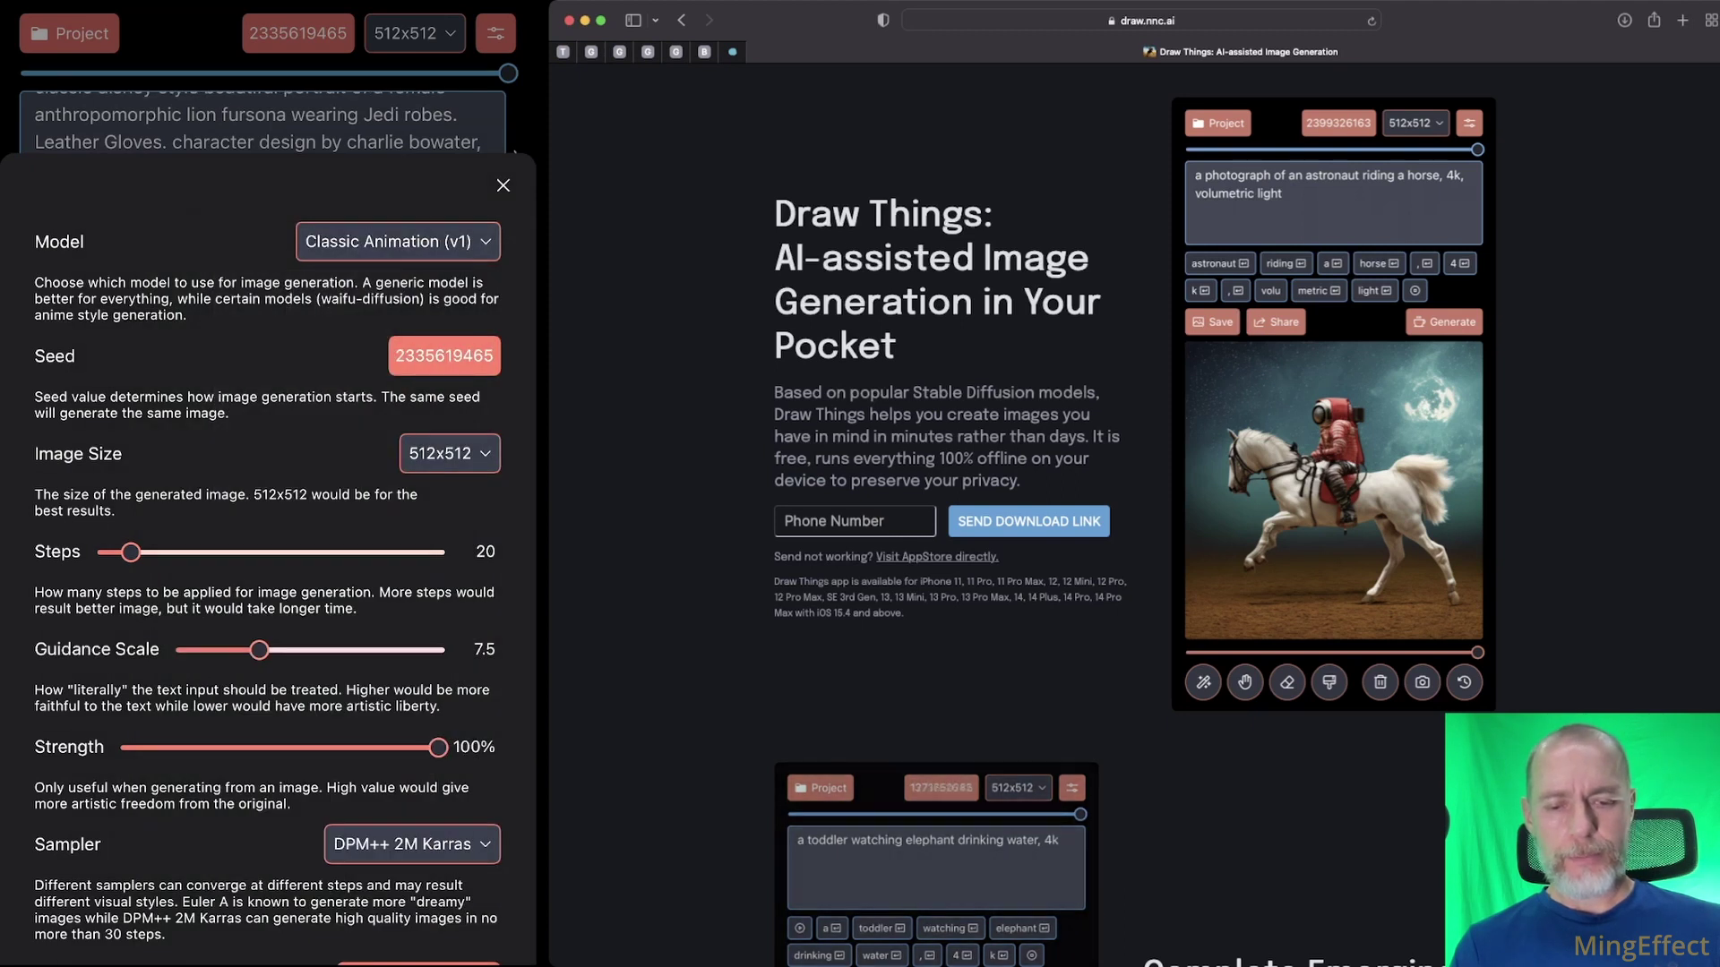
scroll(259, 152, up, 3)
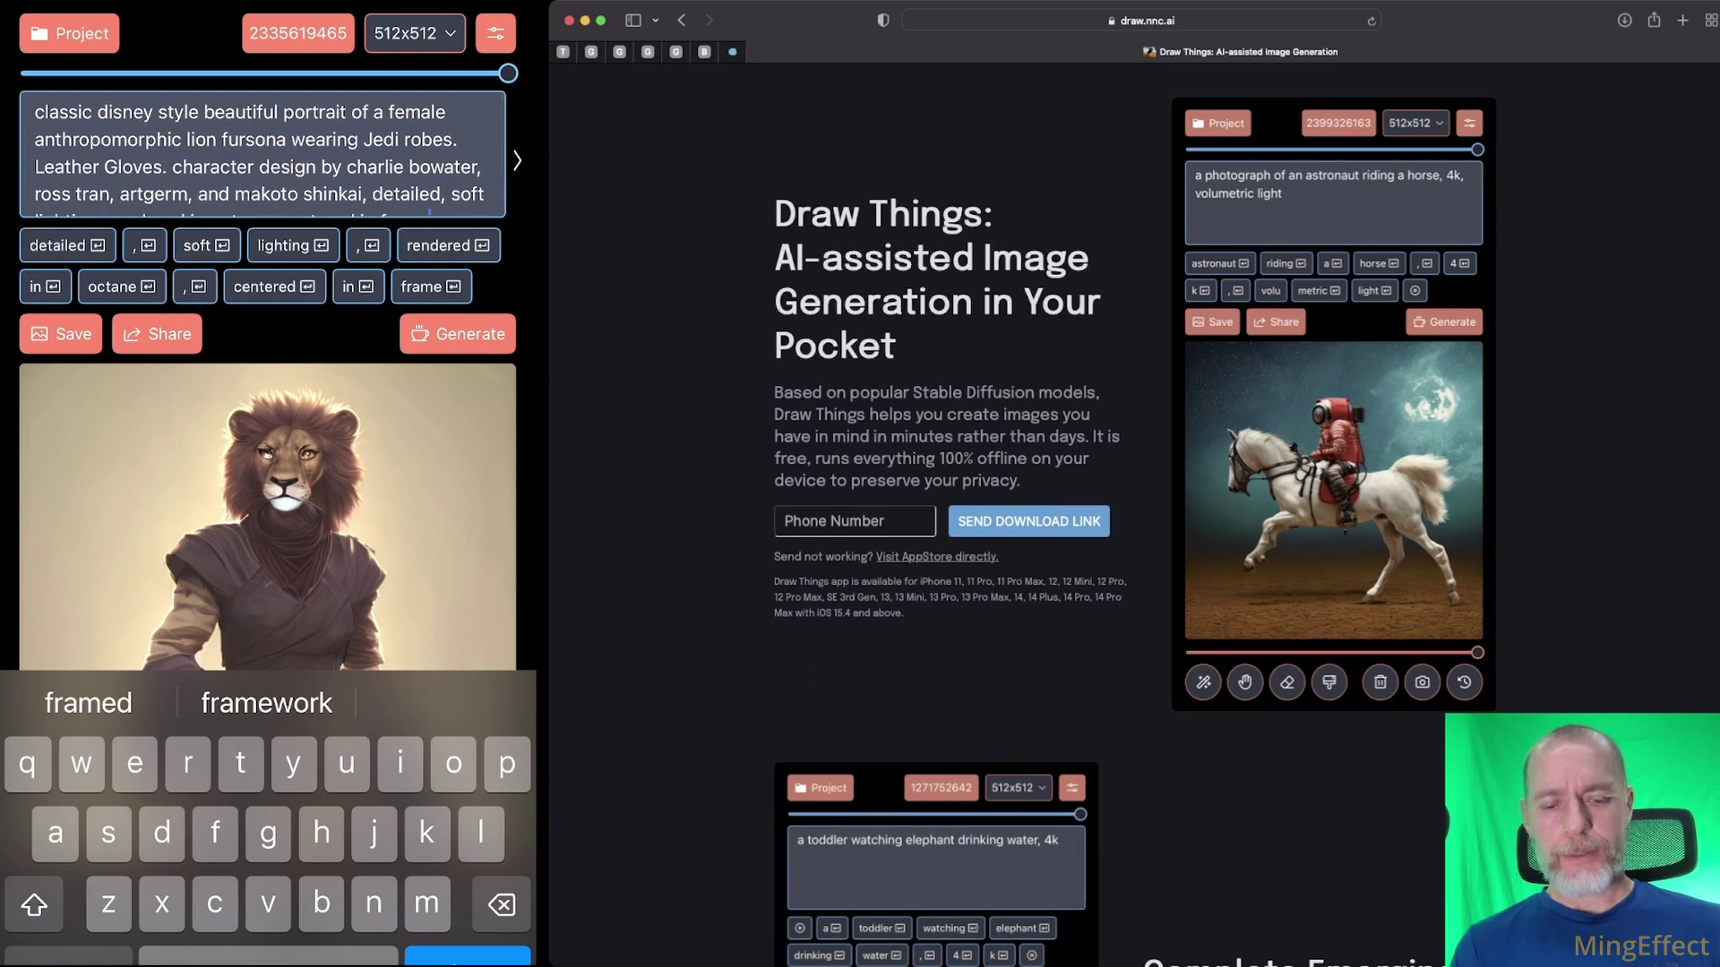
click(458, 333)
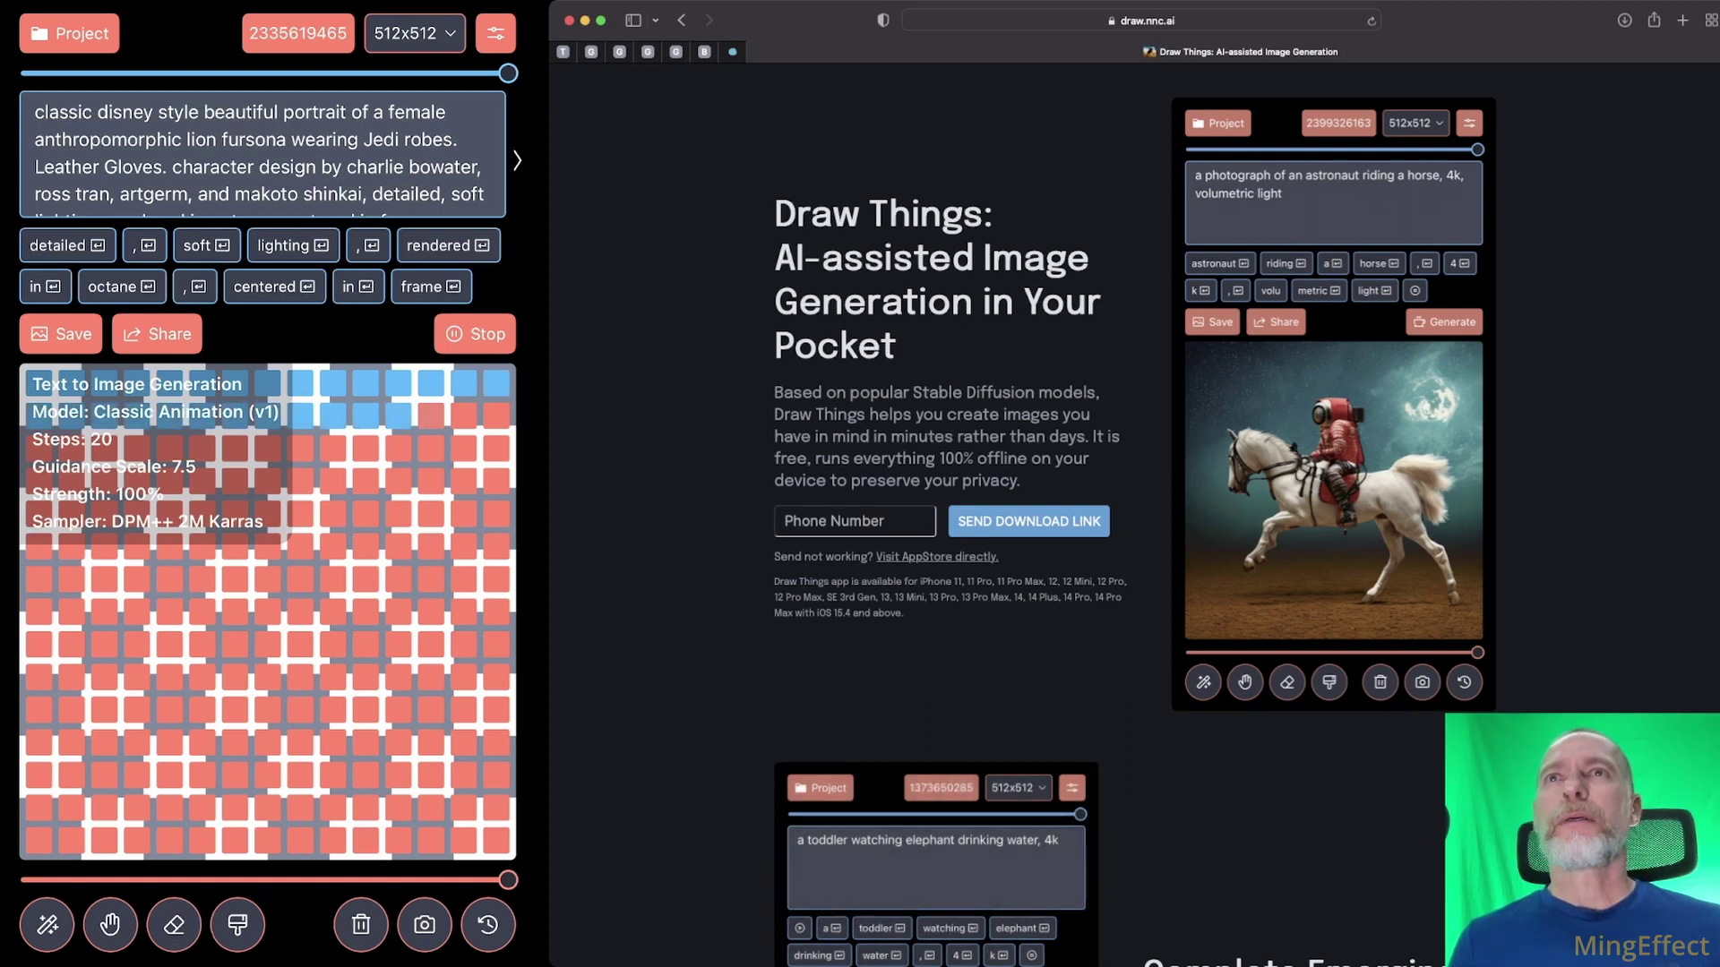
scroll(1129, 502, down, 1)
scroll(1129, 501, down, 2)
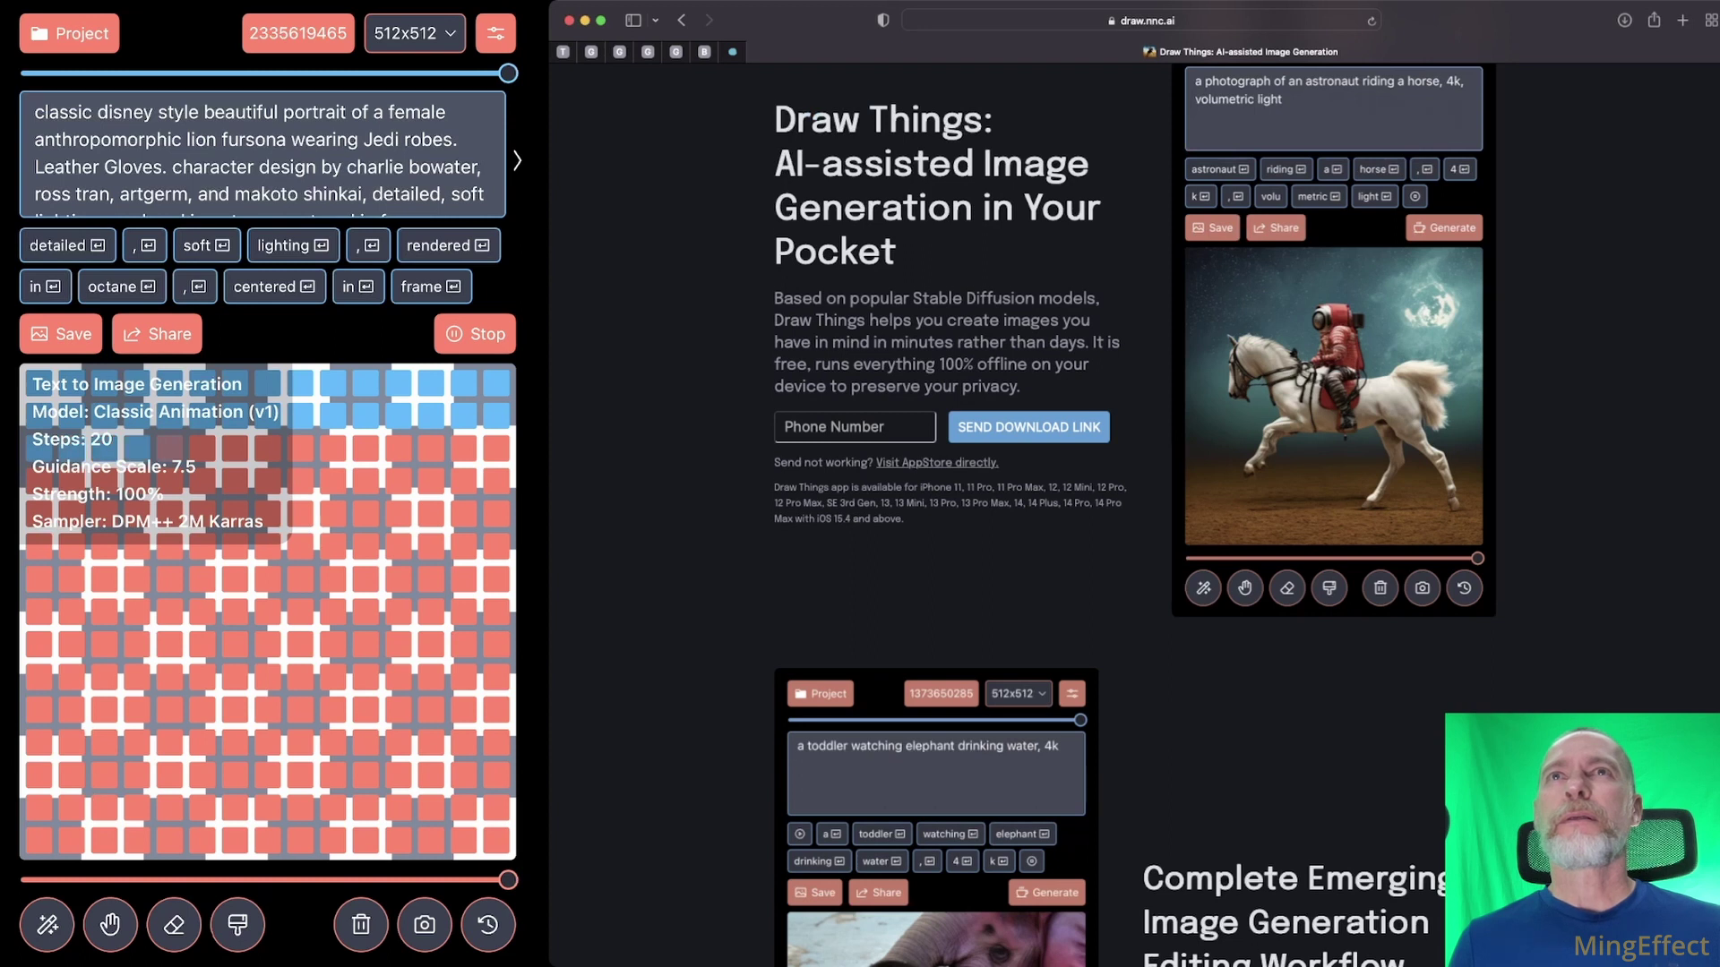
scroll(1128, 501, down, 10)
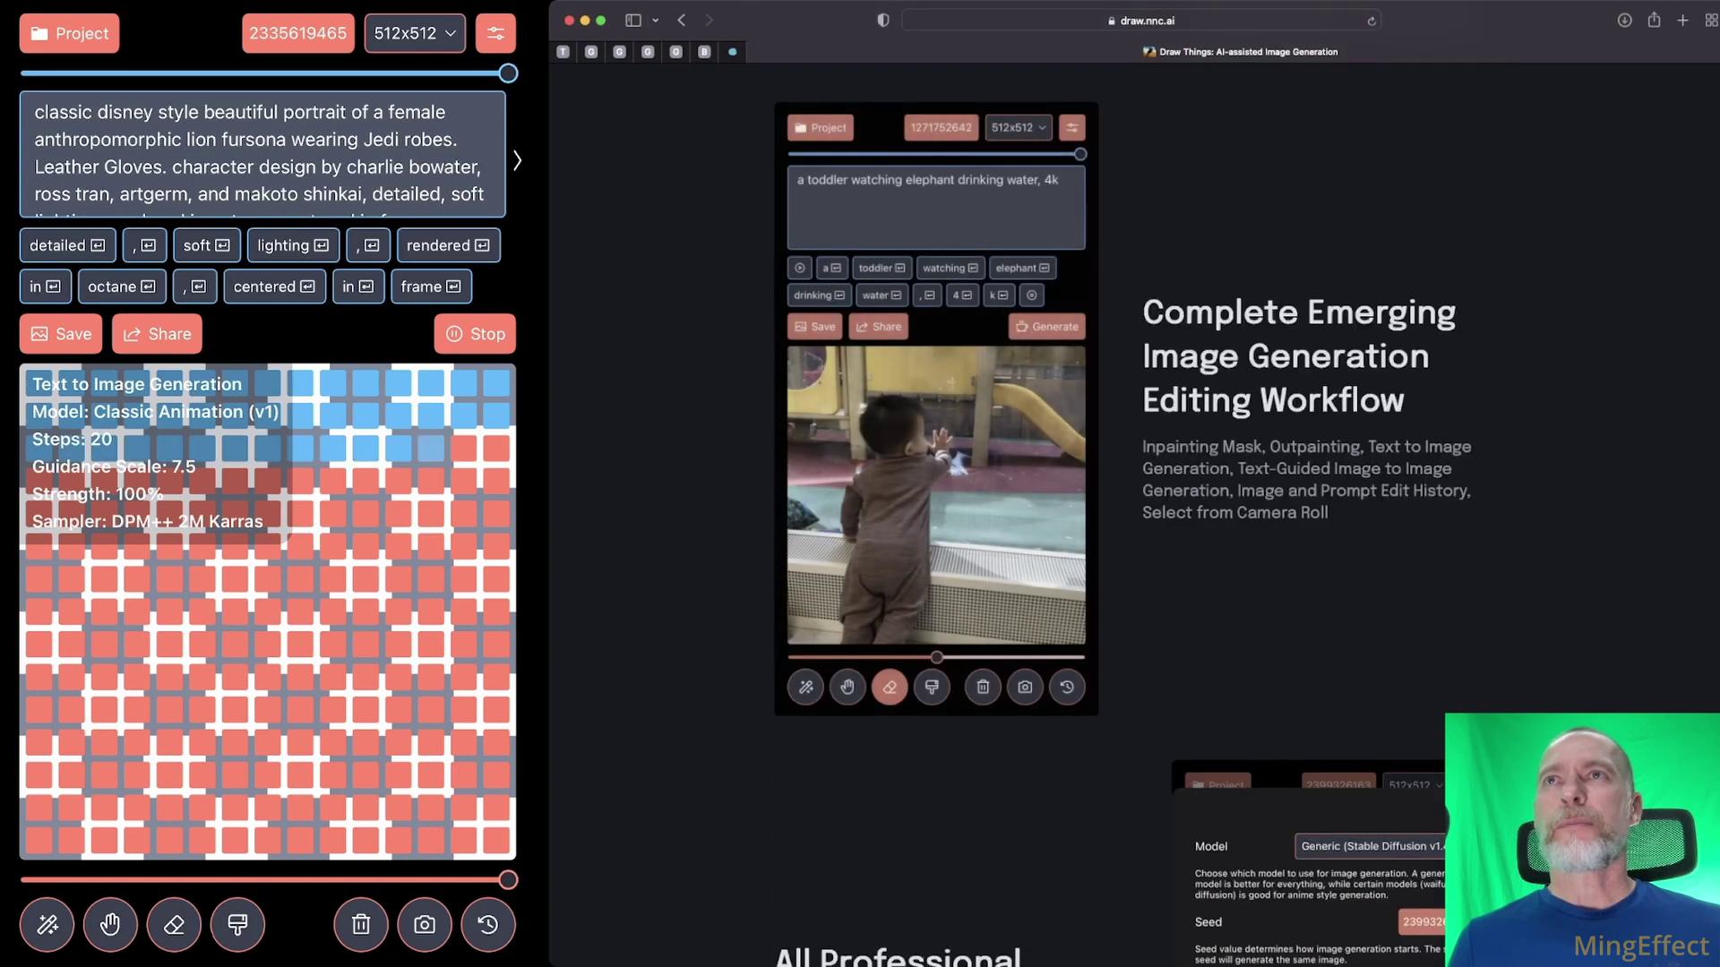
scroll(1129, 502, down, 15)
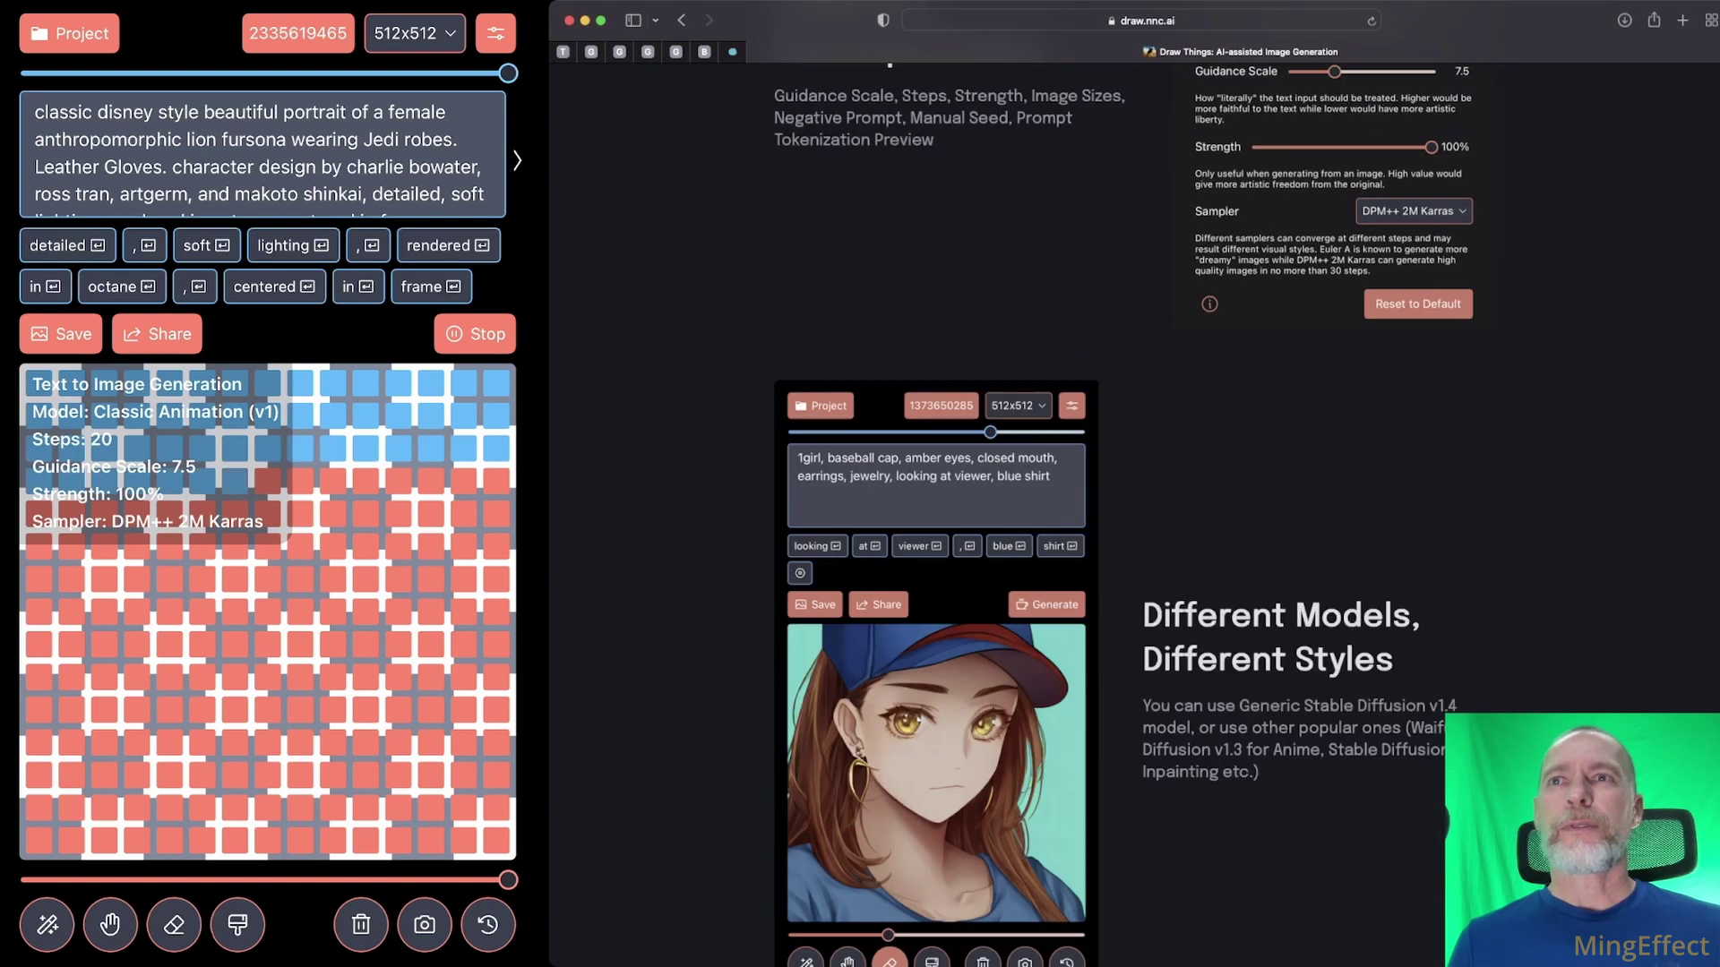
scroll(1129, 502, down, 2)
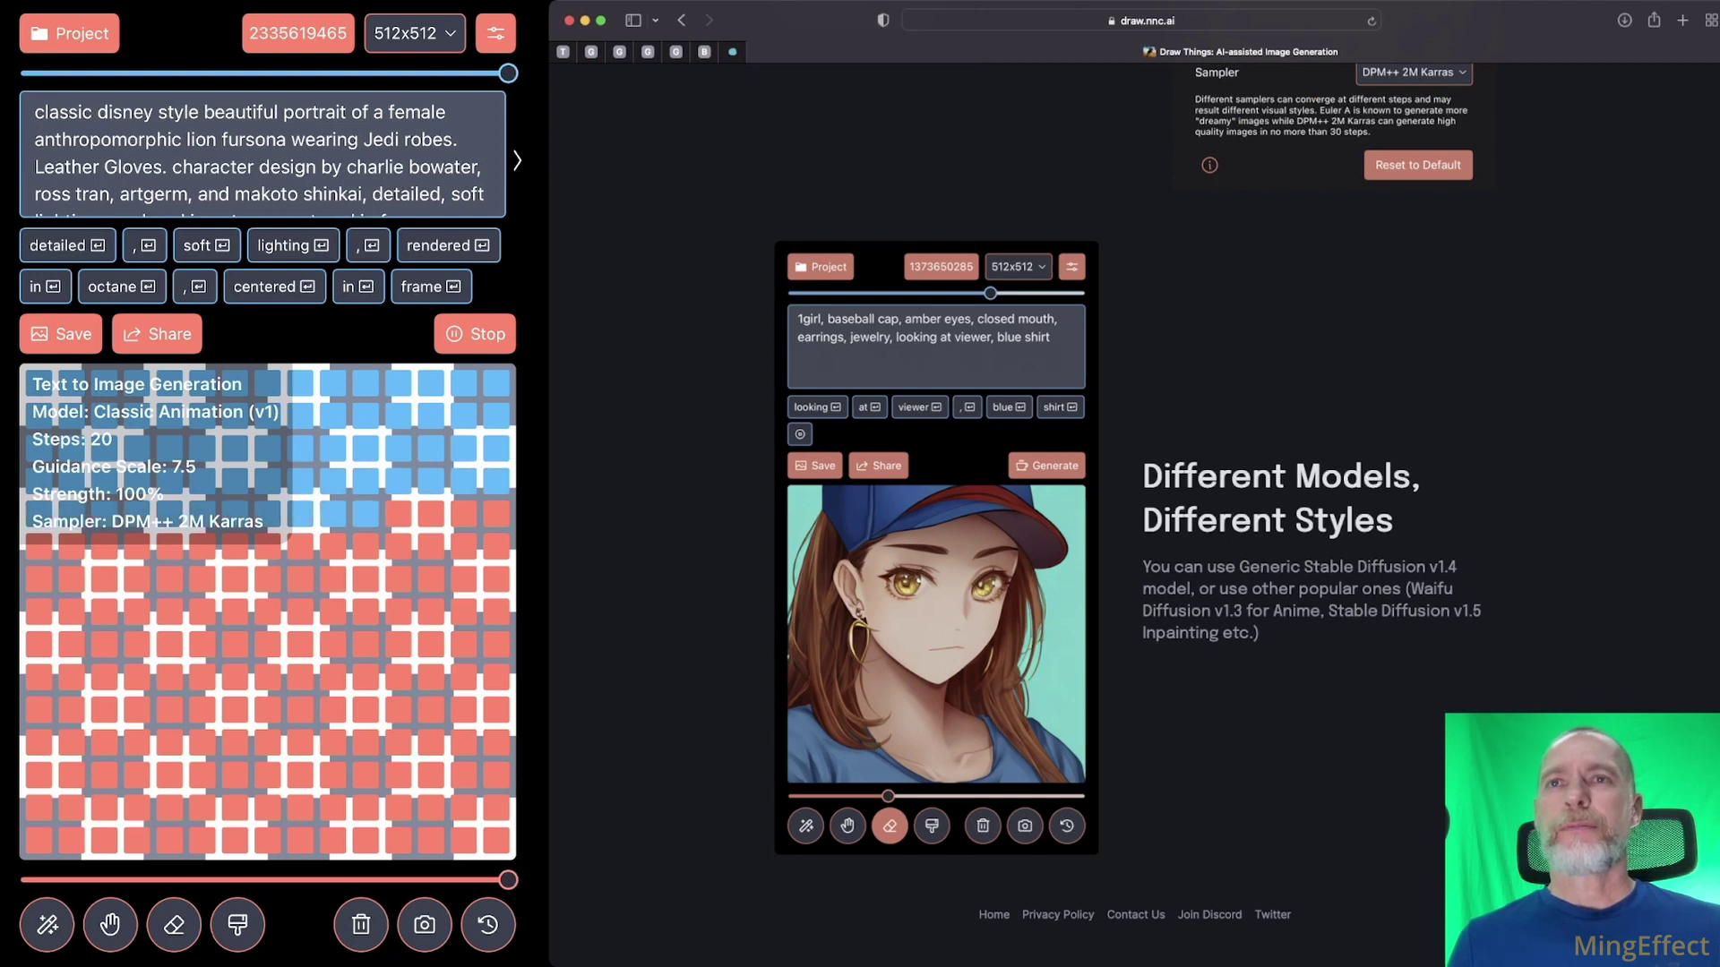
scroll(1129, 501, up, 20)
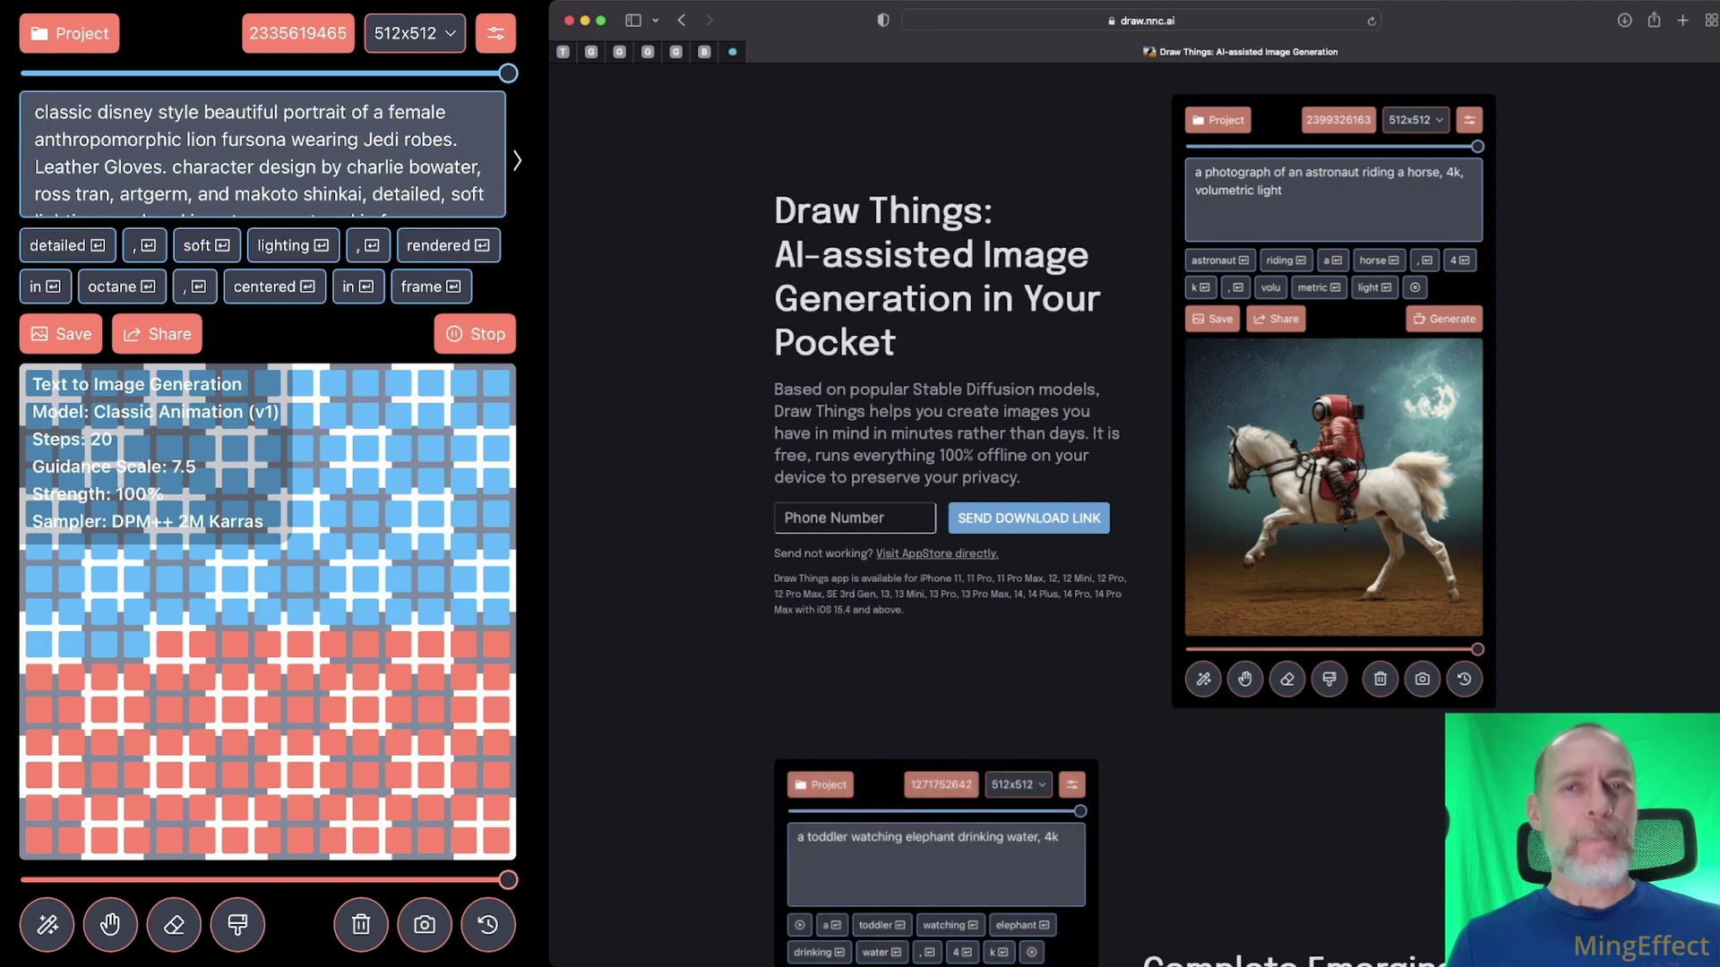
Scroll the draw.nnc.ai page down to the Different Models section while the render progresses
scroll(1135, 511, down, 10)
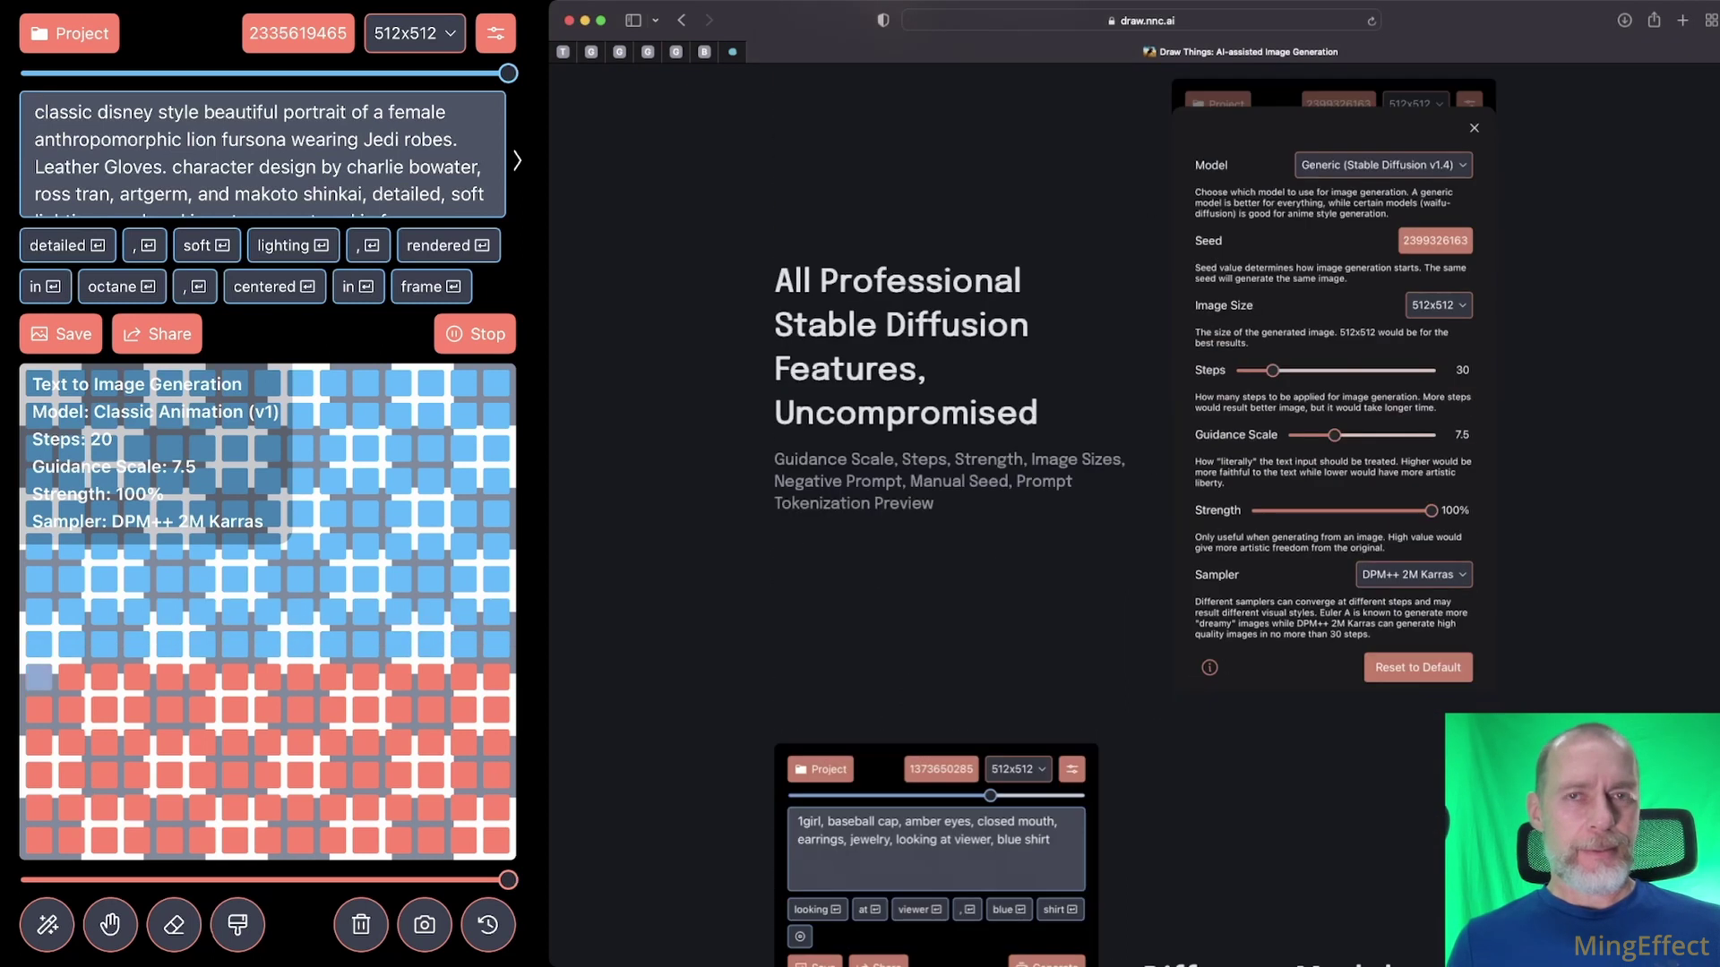
scroll(1133, 502, down, 6)
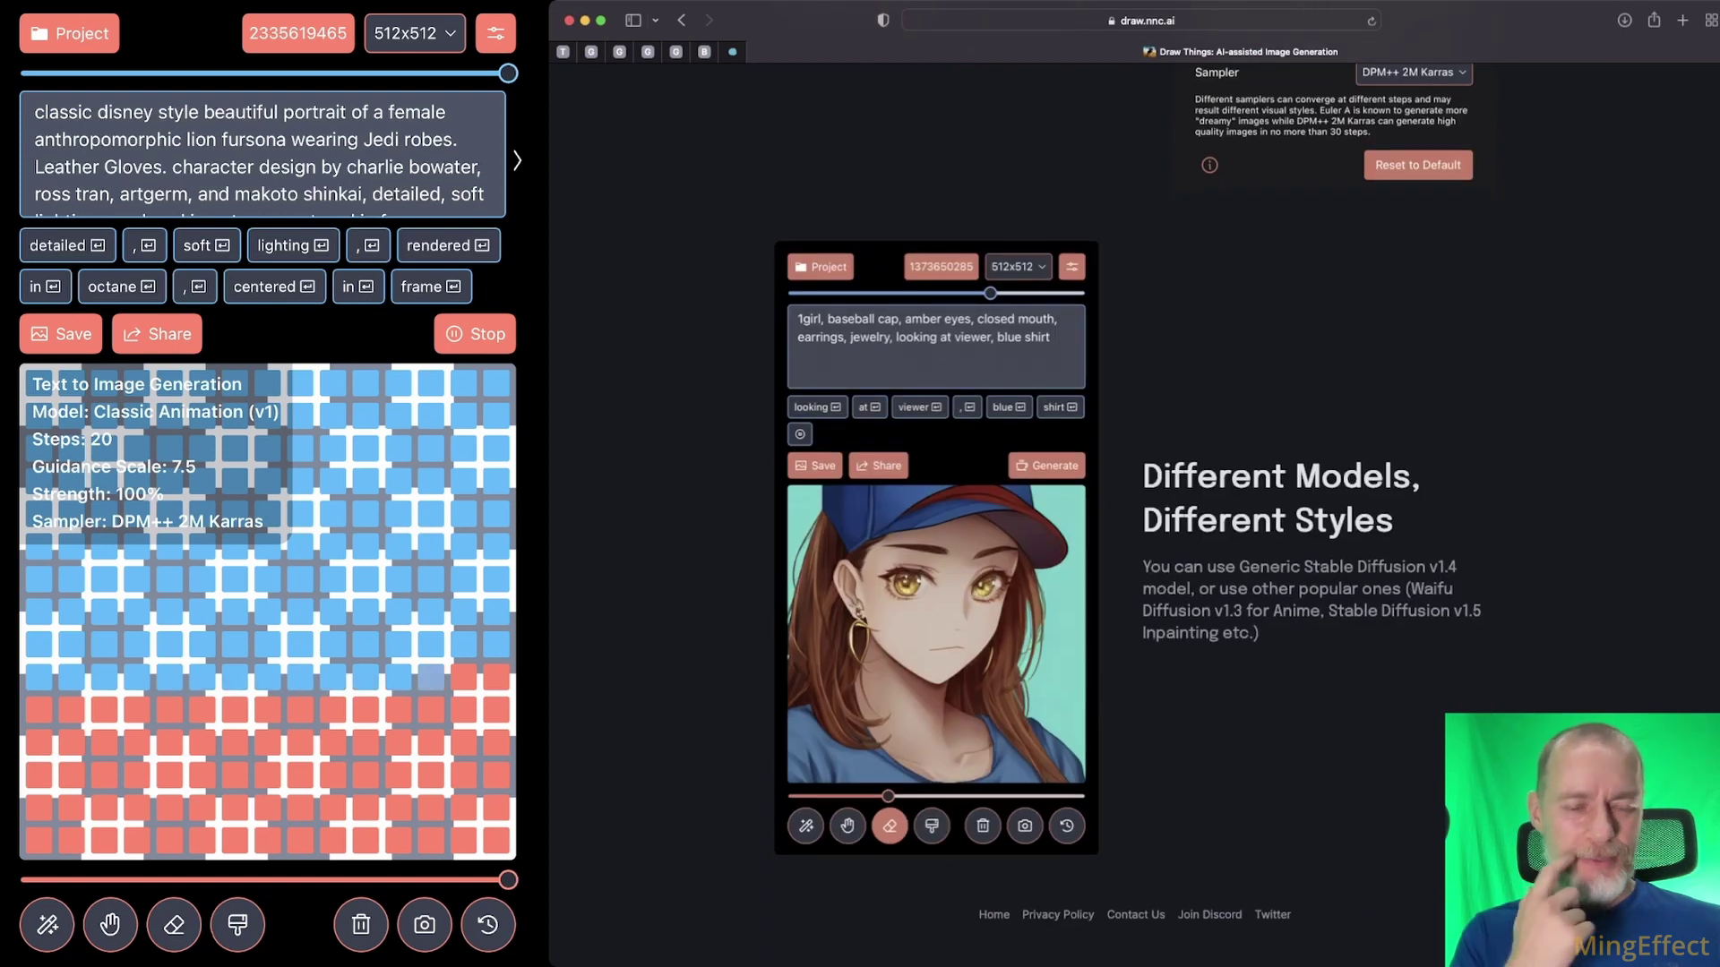